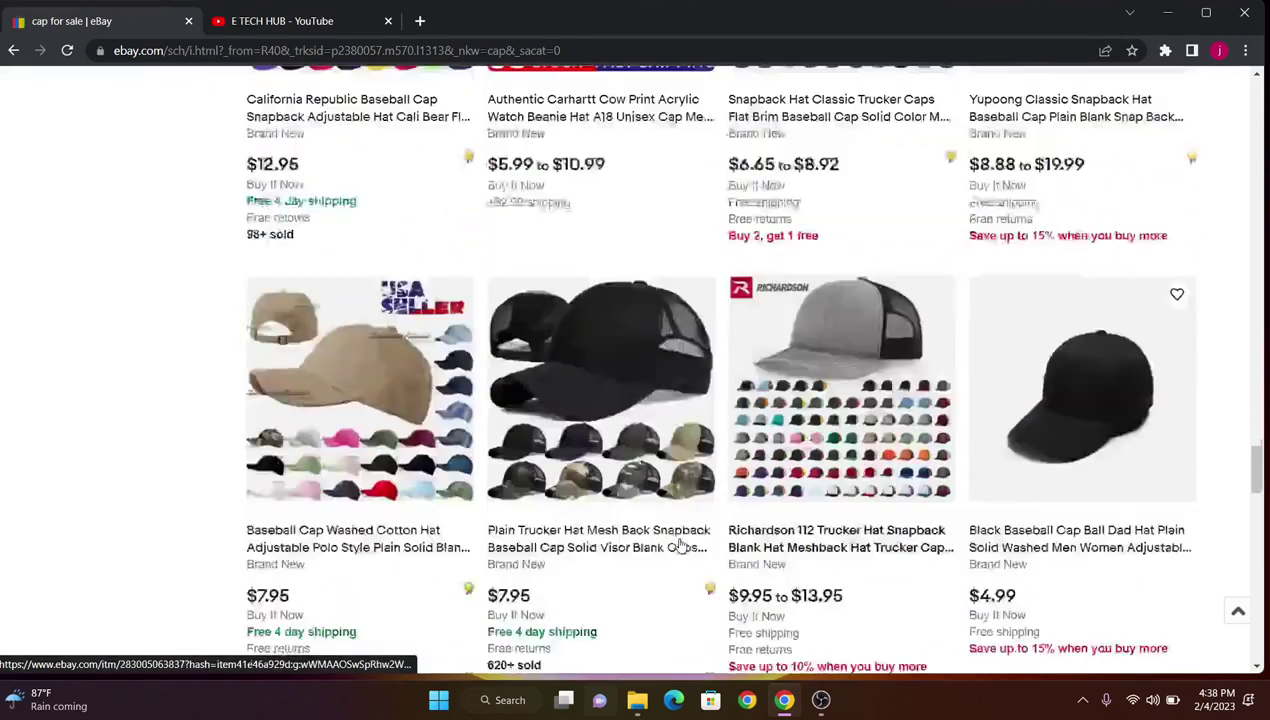
Step: Examine the search results for cap, from the end of the results page back up to the first listings
{"action": "scroll", "coordinate": [679, 545], "scroll_direction": "up", "scroll_amount": 5}
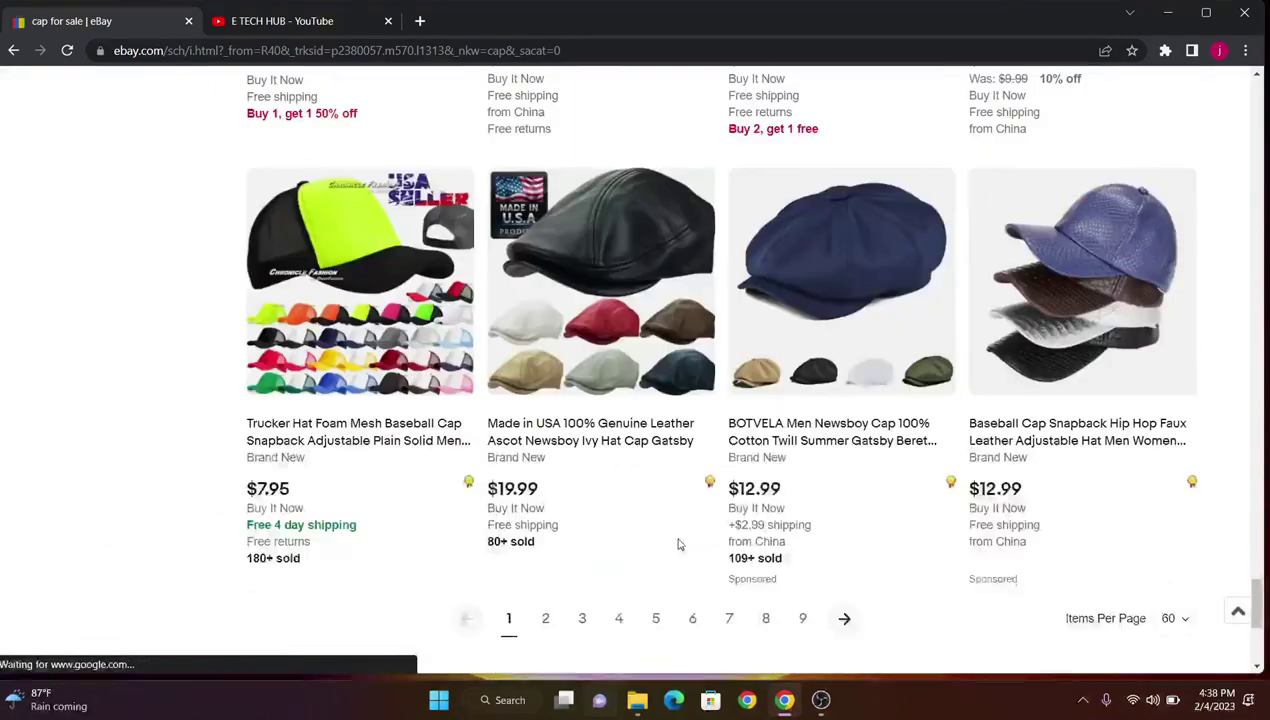
{"action": "scroll", "coordinate": [800, 490], "scroll_direction": "down", "scroll_amount": 3}
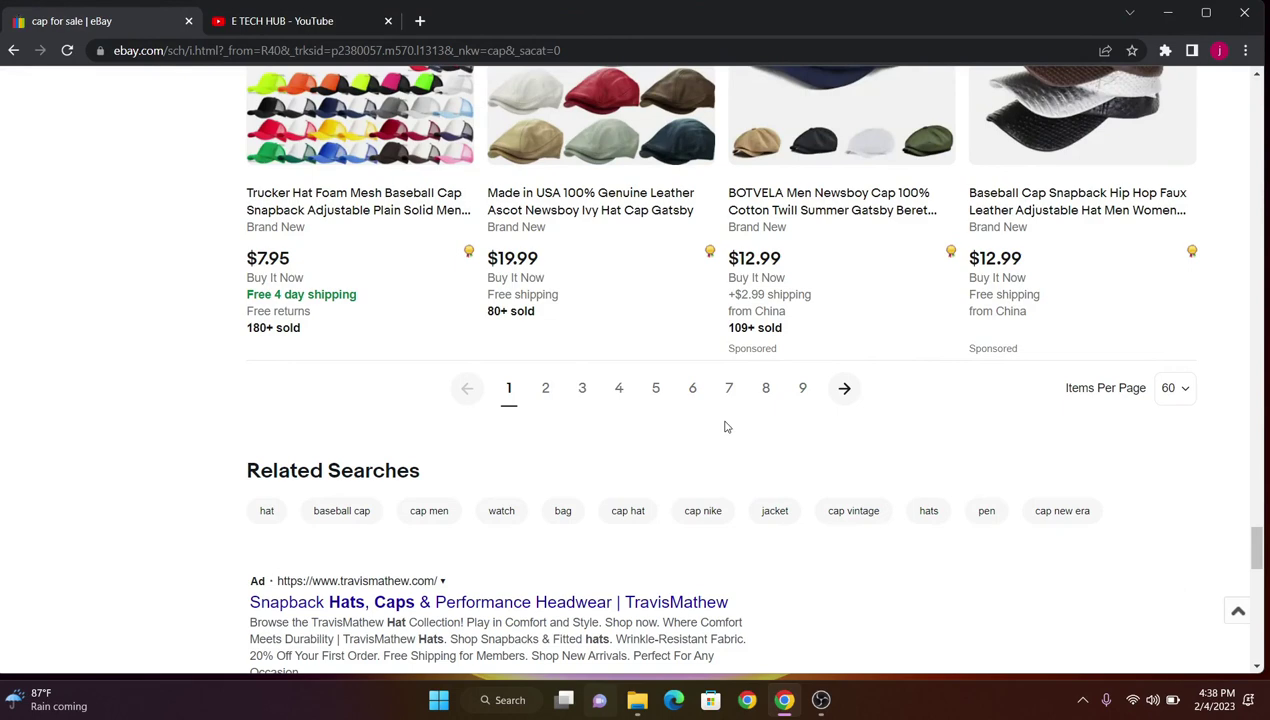
{"action": "scroll", "coordinate": [727, 427], "scroll_direction": "up", "scroll_amount": 2}
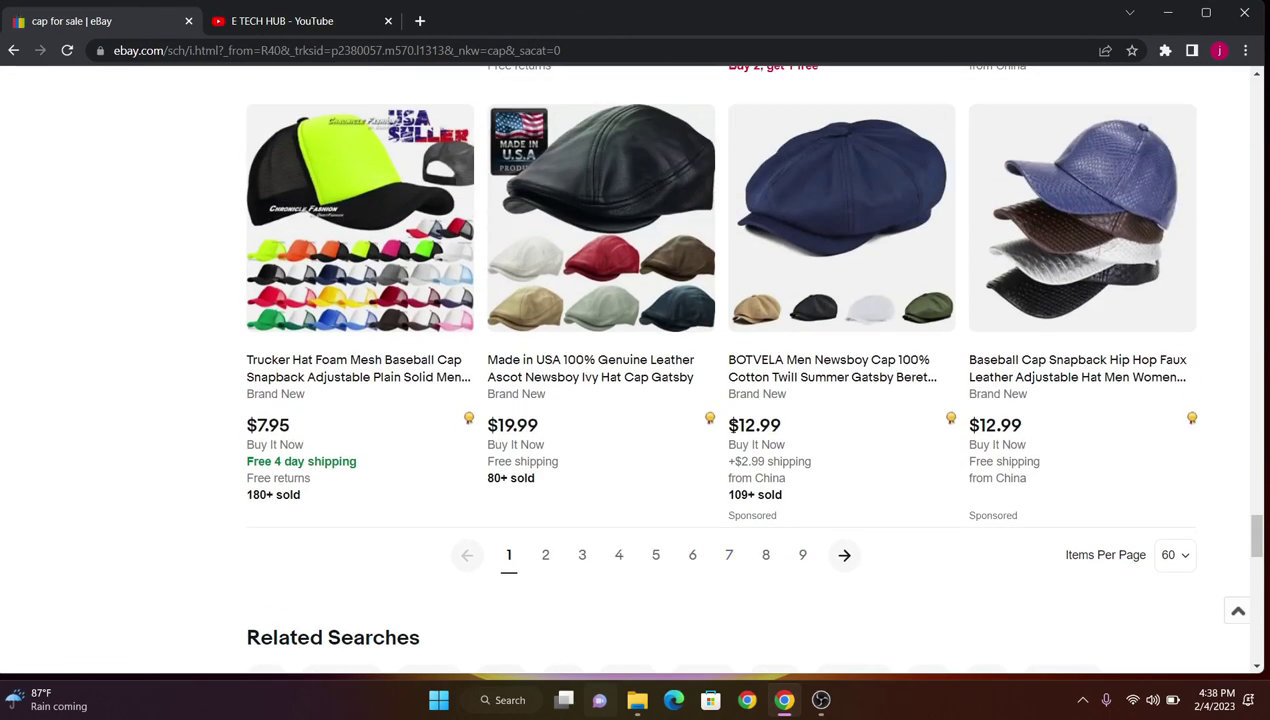
{"action": "scroll", "coordinate": [727, 427], "scroll_direction": "up", "scroll_amount": 7}
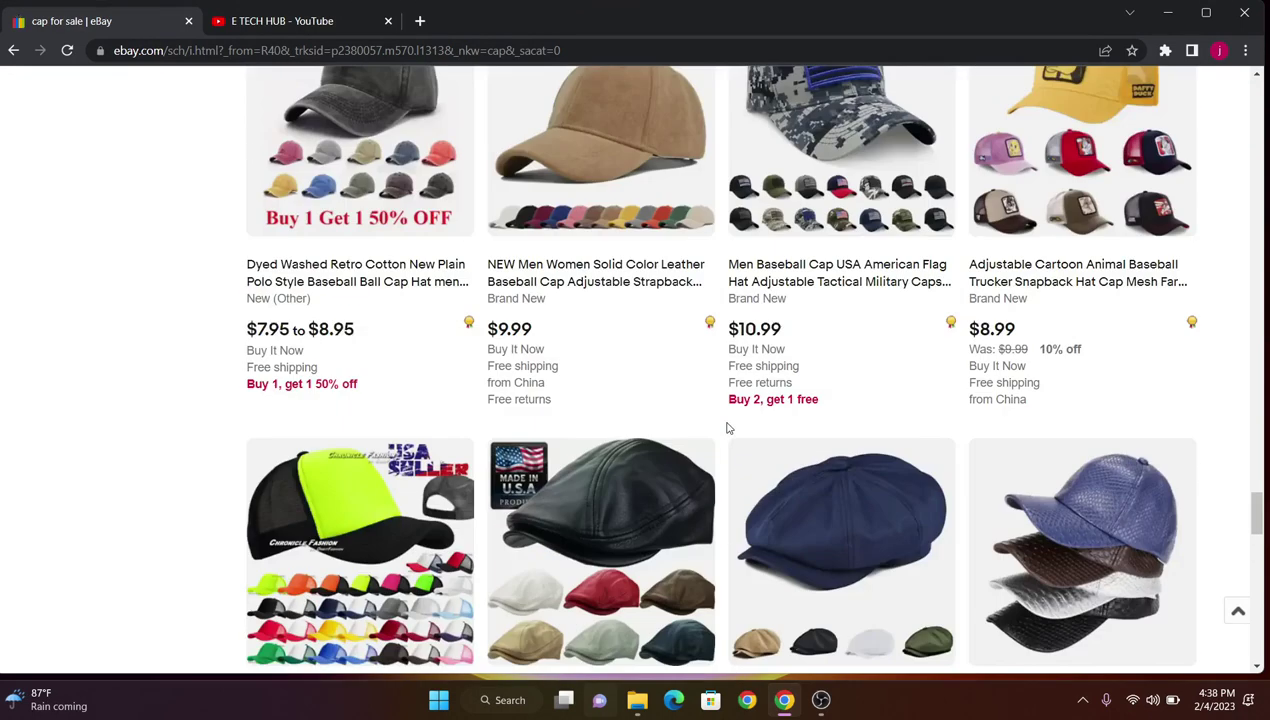
{"action": "scroll", "coordinate": [727, 427], "scroll_direction": "up", "scroll_amount": 15}
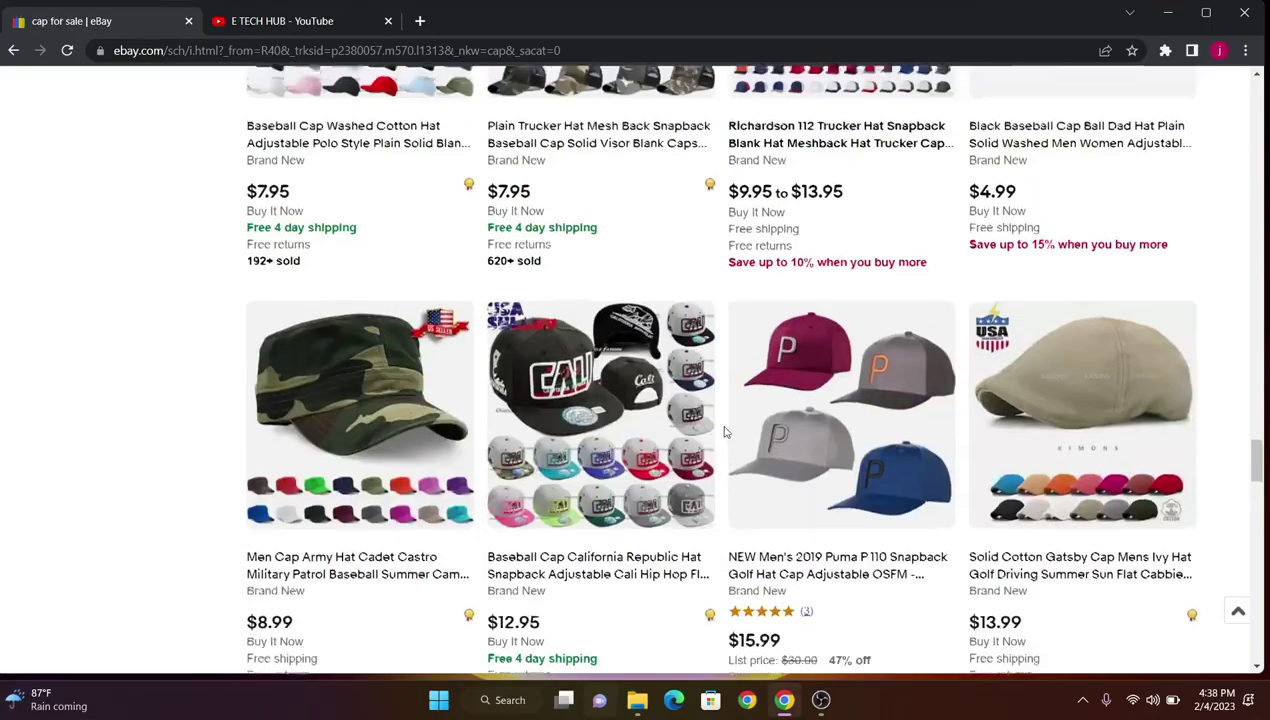
{"action": "scroll", "coordinate": [727, 430], "scroll_direction": "up", "scroll_amount": 15}
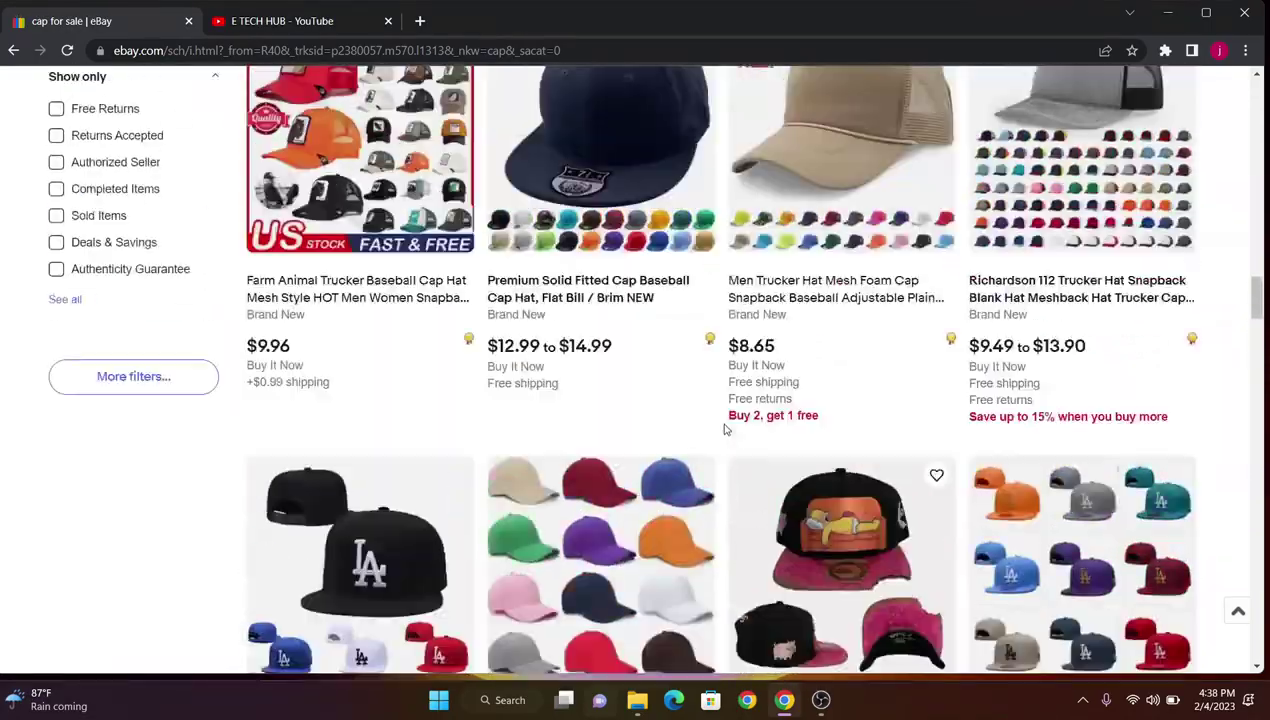
{"action": "scroll", "coordinate": [727, 428], "scroll_direction": "up", "scroll_amount": 3}
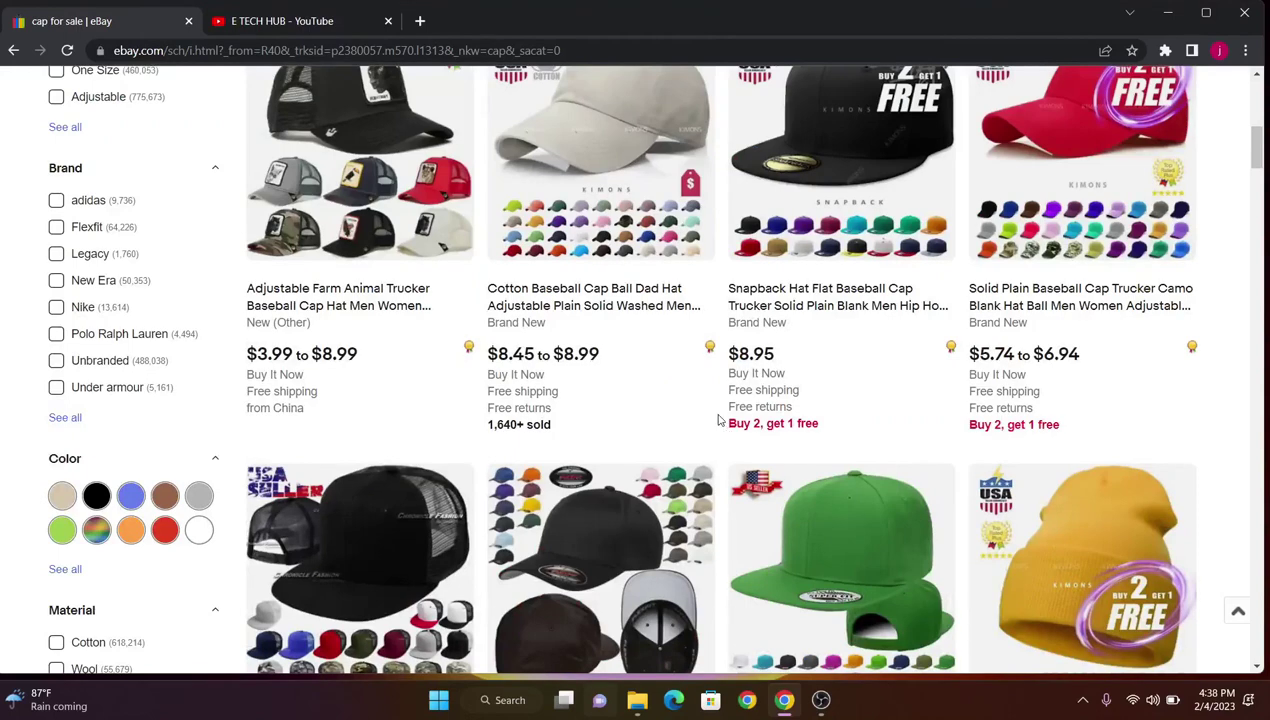
{"action": "scroll", "coordinate": [725, 427], "scroll_direction": "up", "scroll_amount": 7}
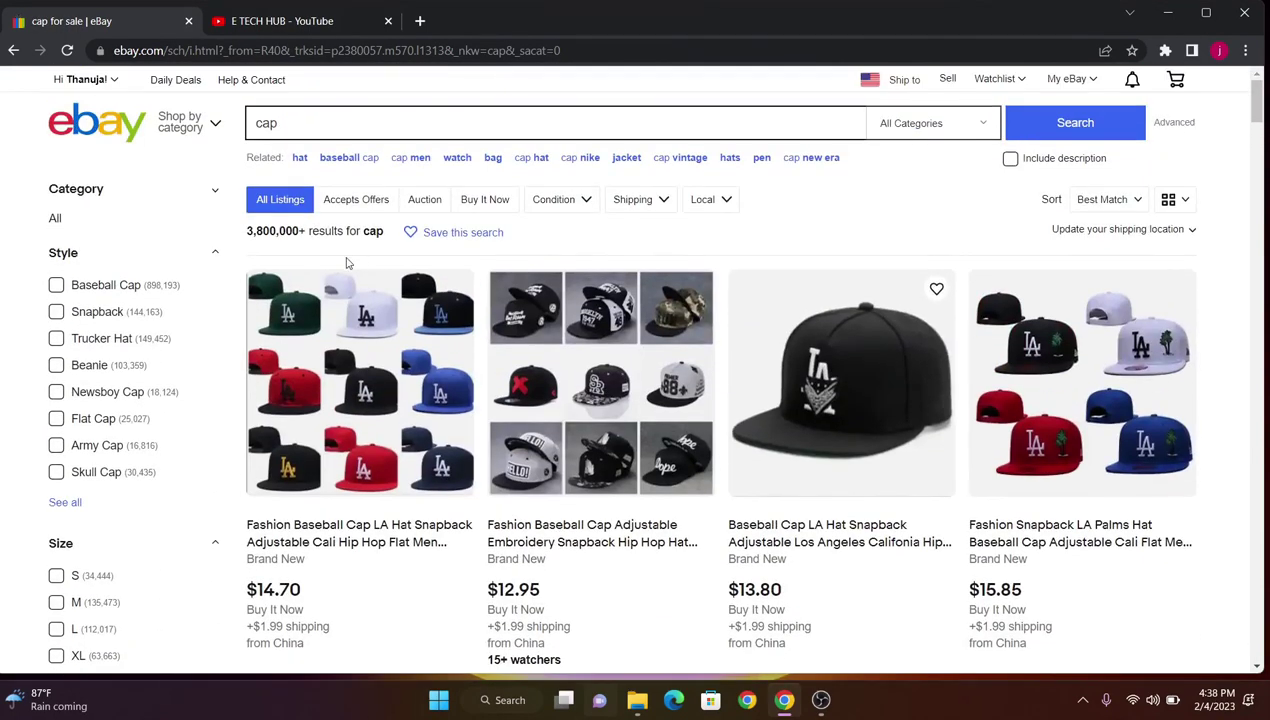
{"action": "scroll", "coordinate": [388, 372], "scroll_direction": "down", "scroll_amount": 2}
{"action": "scroll", "coordinate": [388, 372], "scroll_direction": "up", "scroll_amount": 2}
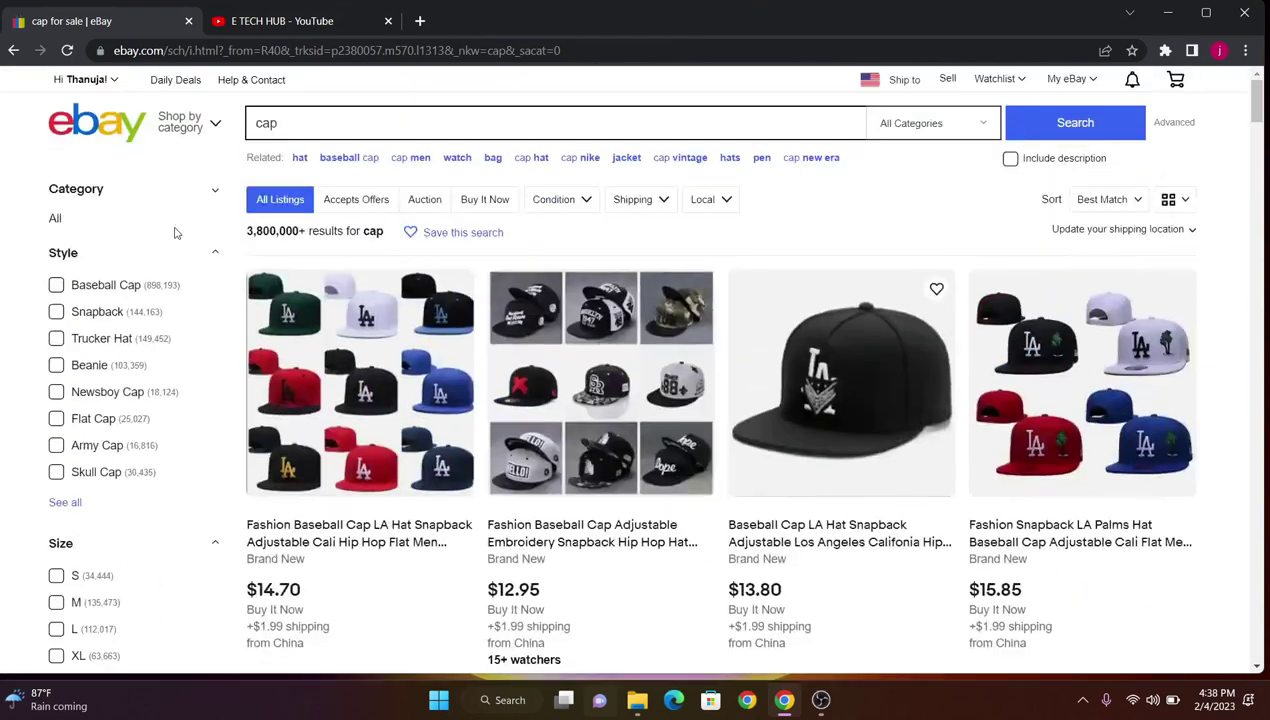
{"action": "scroll", "coordinate": [440, 431], "scroll_direction": "down", "scroll_amount": 2}
{"action": "scroll", "coordinate": [333, 328], "scroll_direction": "up", "scroll_amount": 2}
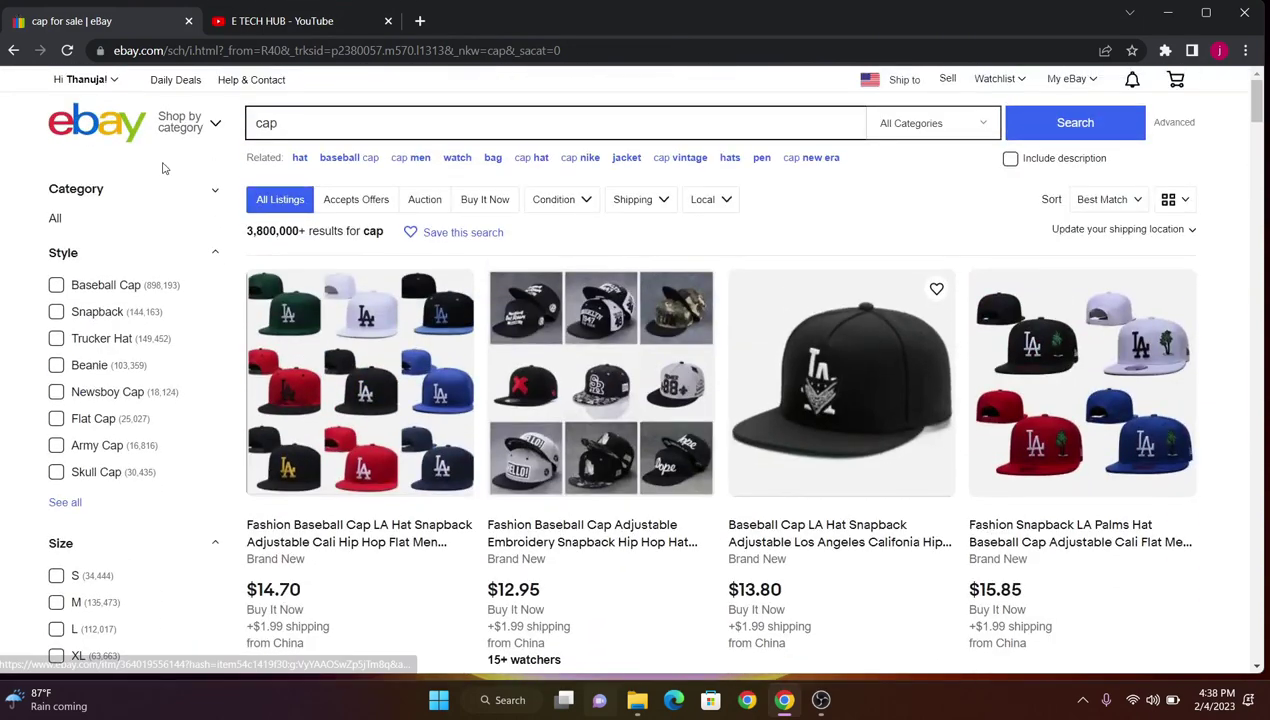
Step: Return to the eBay home page and open the account's active listings table in Seller Hub
{"action": "left_click", "coordinate": [122, 127]}
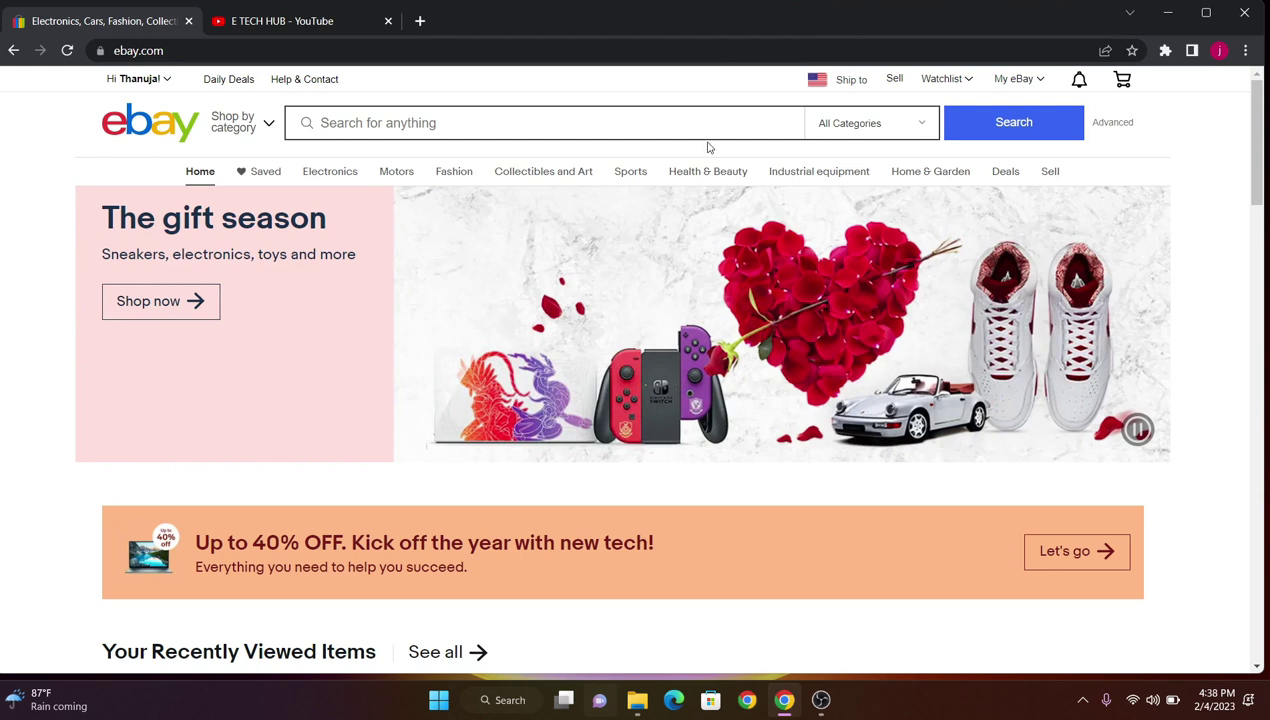
{"action": "mouse_move", "coordinate": [1027, 89]}
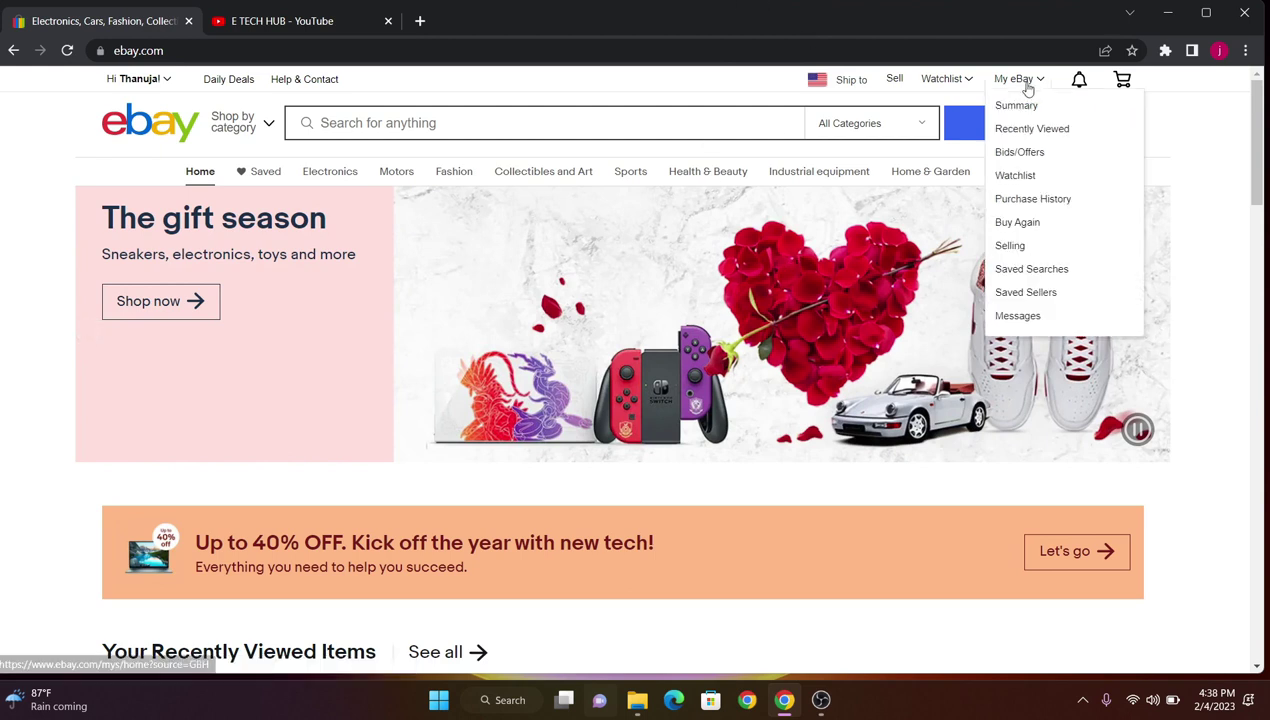
{"action": "left_click", "coordinate": [1022, 248]}
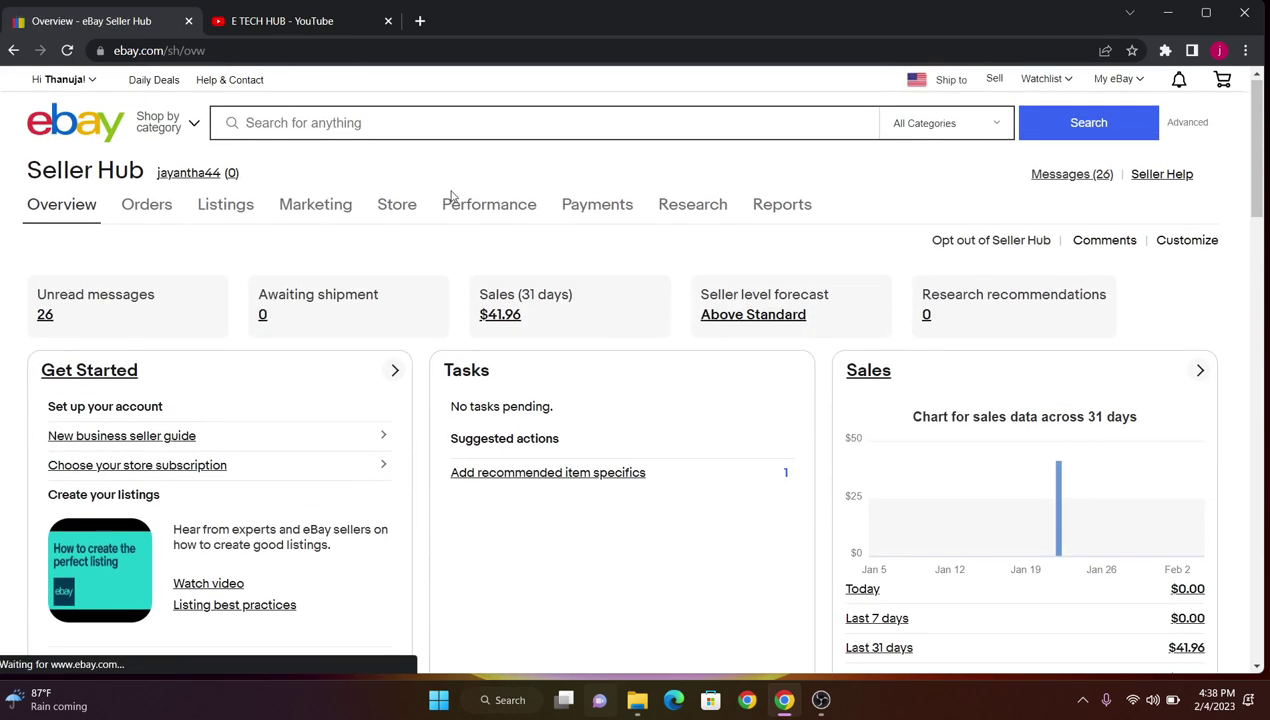
{"action": "left_click", "coordinate": [241, 213]}
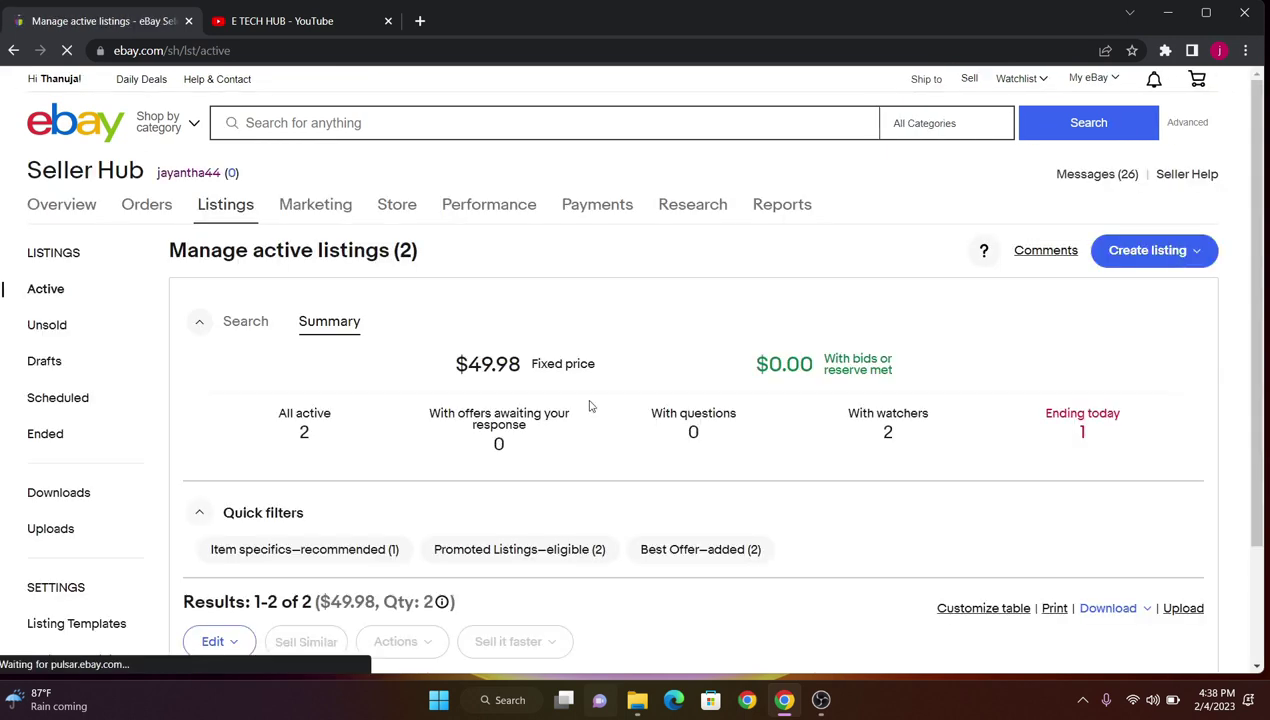
{"action": "scroll", "coordinate": [590, 405], "scroll_direction": "down", "scroll_amount": 4}
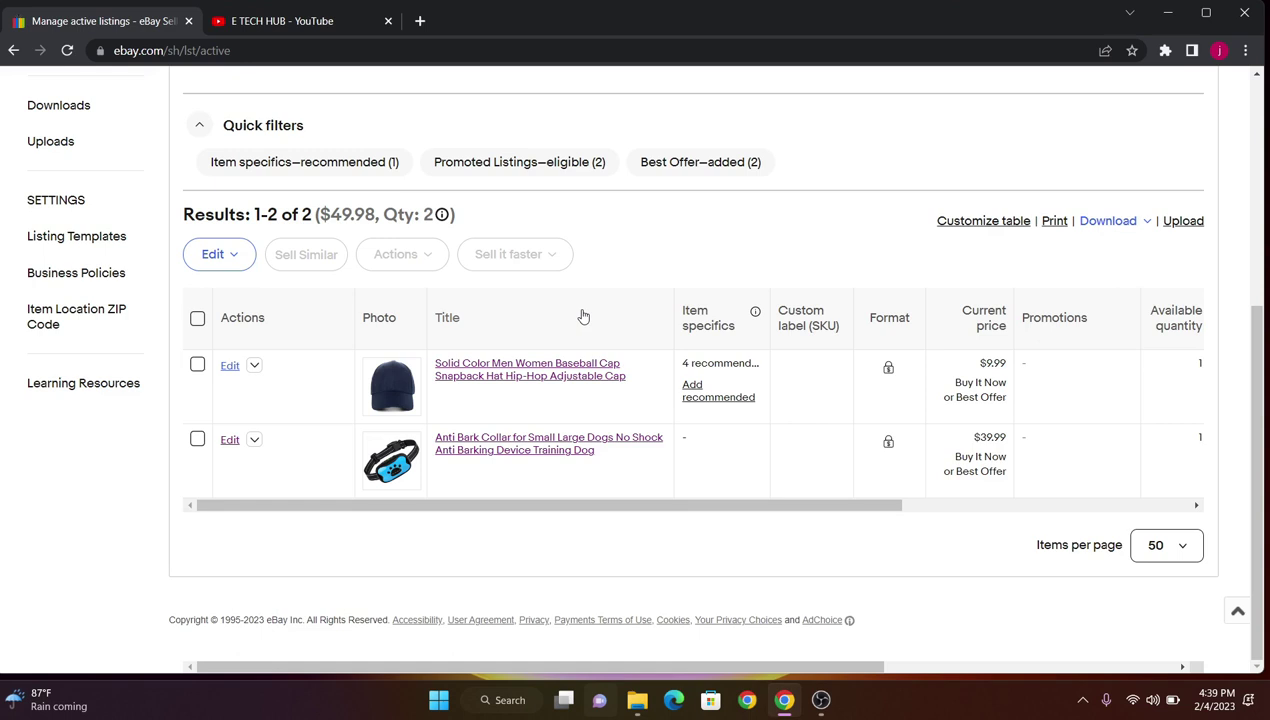
Step: Open the promotion settings for the Solid Color Men Women Baseball Cap listing and clear its ad rate
{"action": "left_click", "coordinate": [255, 368]}
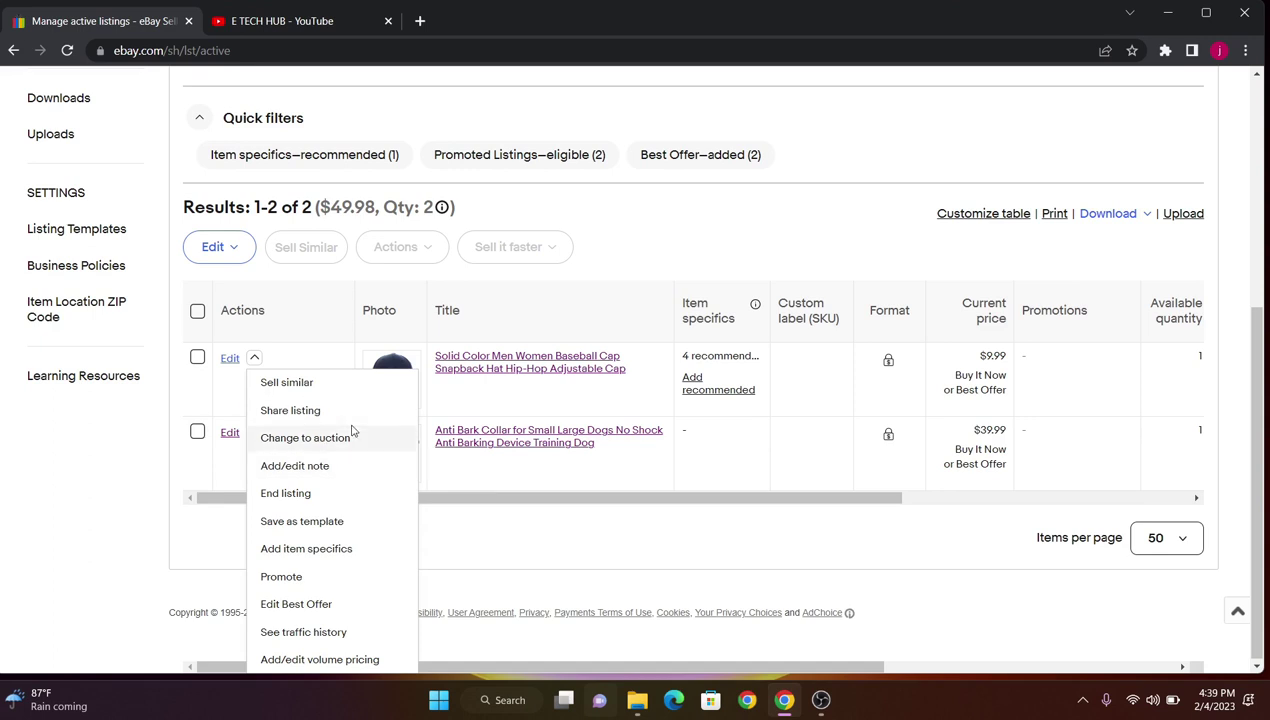
{"action": "left_click", "coordinate": [342, 572]}
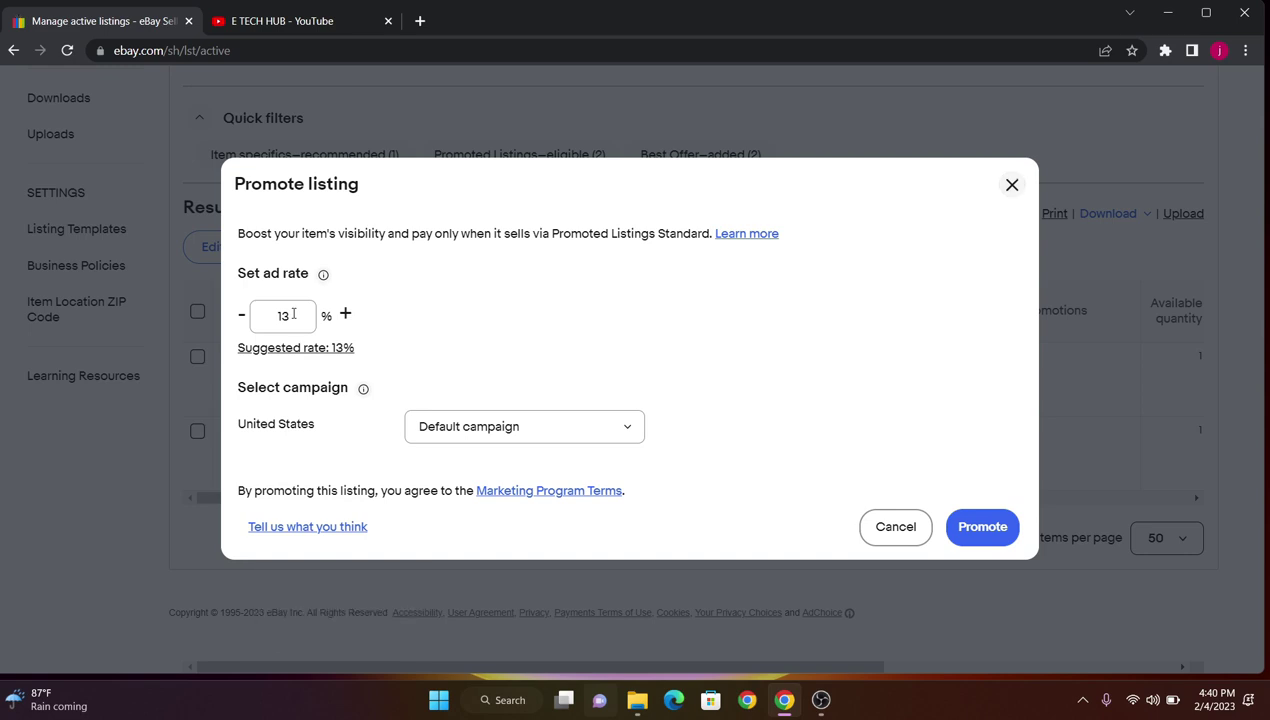
{"action": "left_click_drag", "start_coordinate": [299, 318], "coordinate": [269, 318]}
{"action": "key", "text": "BackSpace"}
{"action": "type", "text": "2"}
{"action": "key", "text": "BackSpace"}
{"action": "type", "text": "45"}
{"action": "key", "text": "BackSpace"}
{"action": "key", "text": "BackSpace"}
{"action": "type", "text": "5"}
{"action": "key", "text": "BackSpace"}
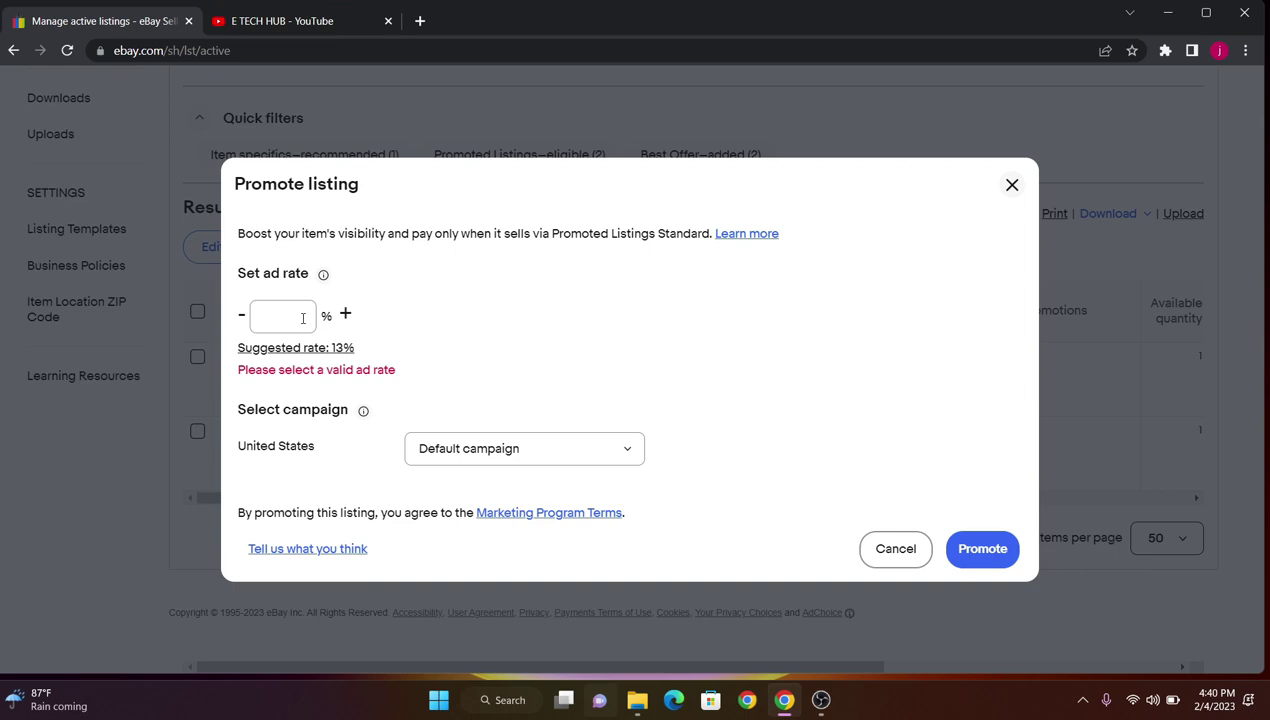
Step: Set the ad rate to 10% and promote the baseball cap listing in the Default campaign
{"action": "type", "text": "10"}
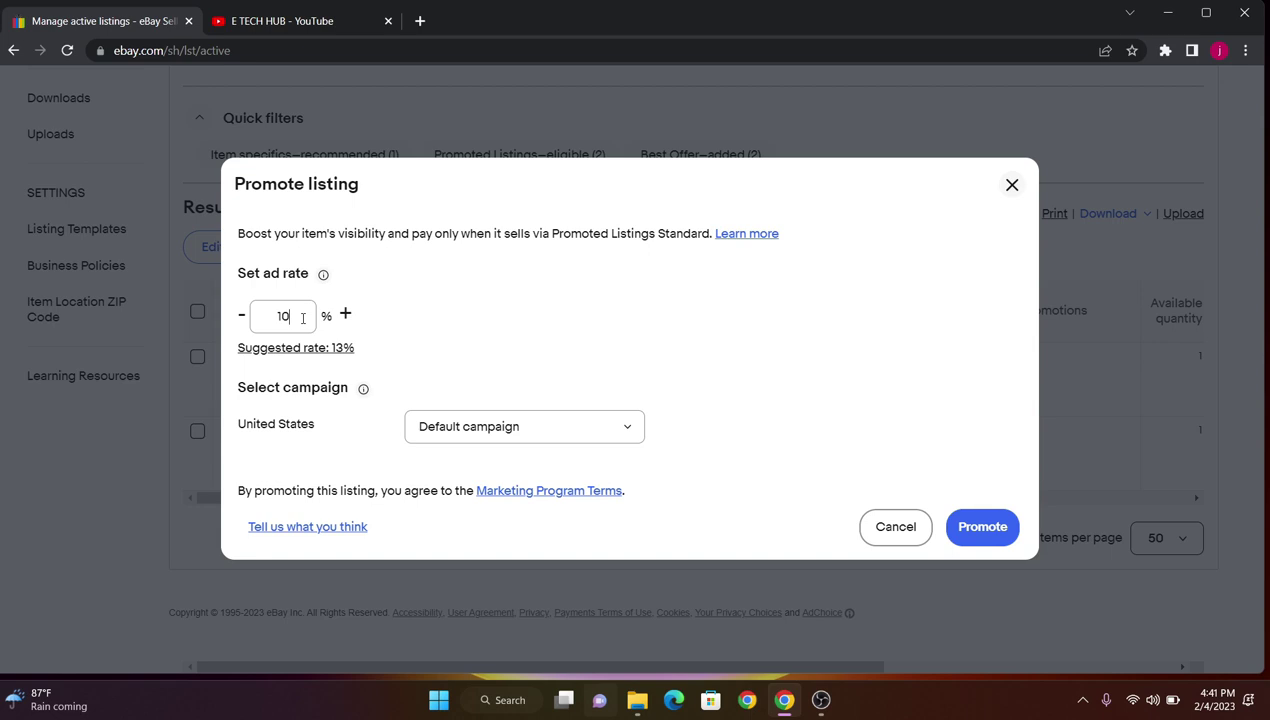
{"action": "key", "text": "BackSpace"}
{"action": "key", "text": "BackSpace"}
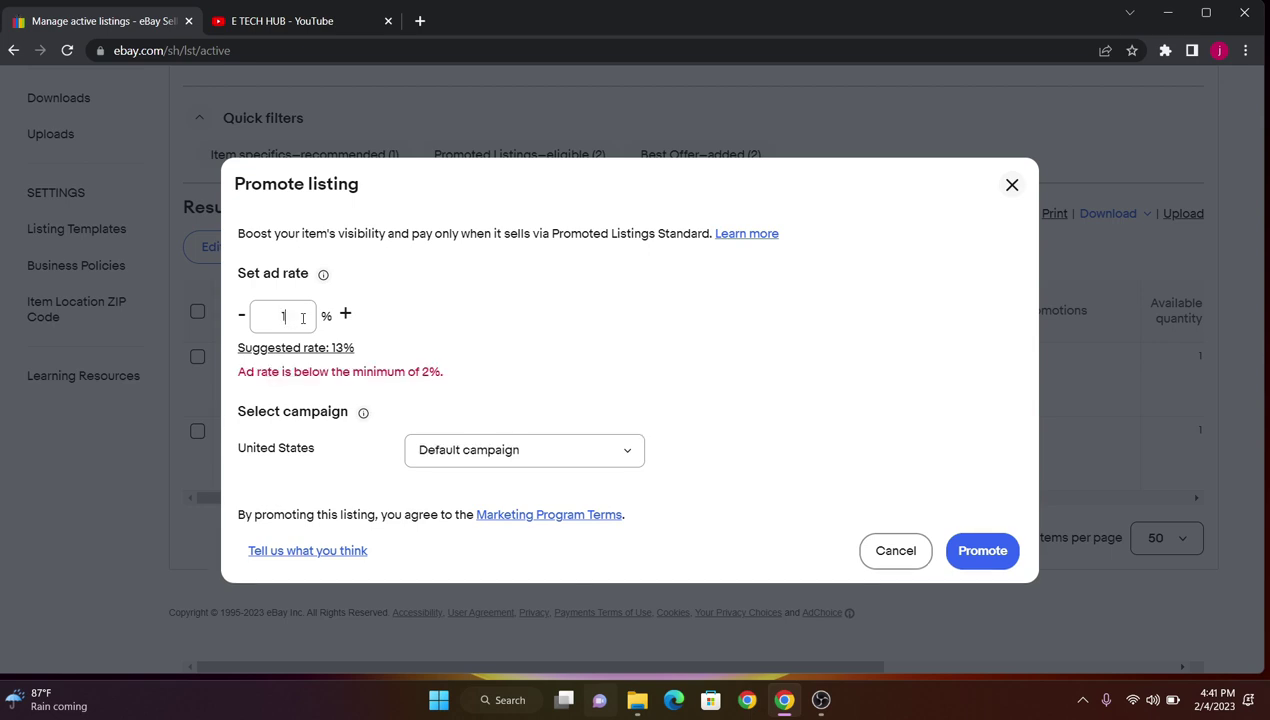
{"action": "type", "text": "10"}
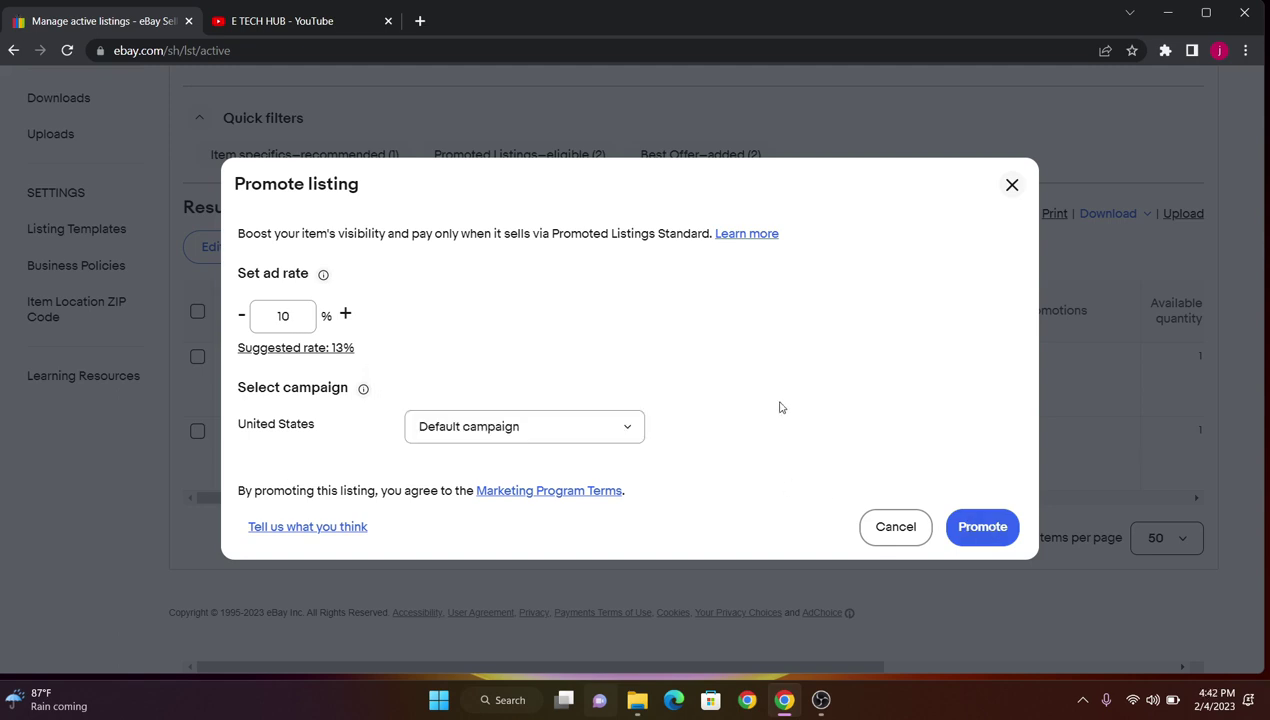
{"action": "left_click", "coordinate": [982, 527]}
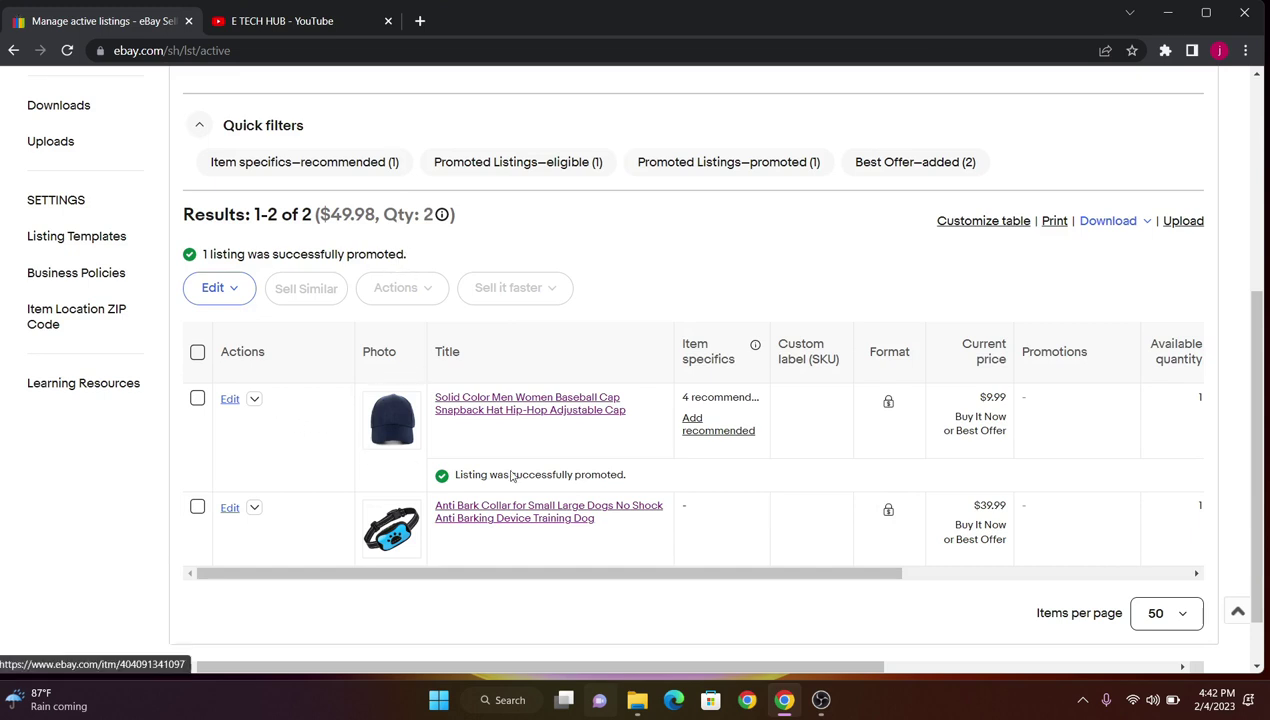
Step: Start creating a single listing and open the existing draft titled Valentine's Day Gift for Husband Girlfriend
{"action": "scroll", "coordinate": [551, 452], "scroll_direction": "up", "scroll_amount": 1}
{"action": "scroll", "coordinate": [551, 452], "scroll_direction": "up", "scroll_amount": 1}
{"action": "scroll", "coordinate": [551, 452], "scroll_direction": "down", "scroll_amount": 3}
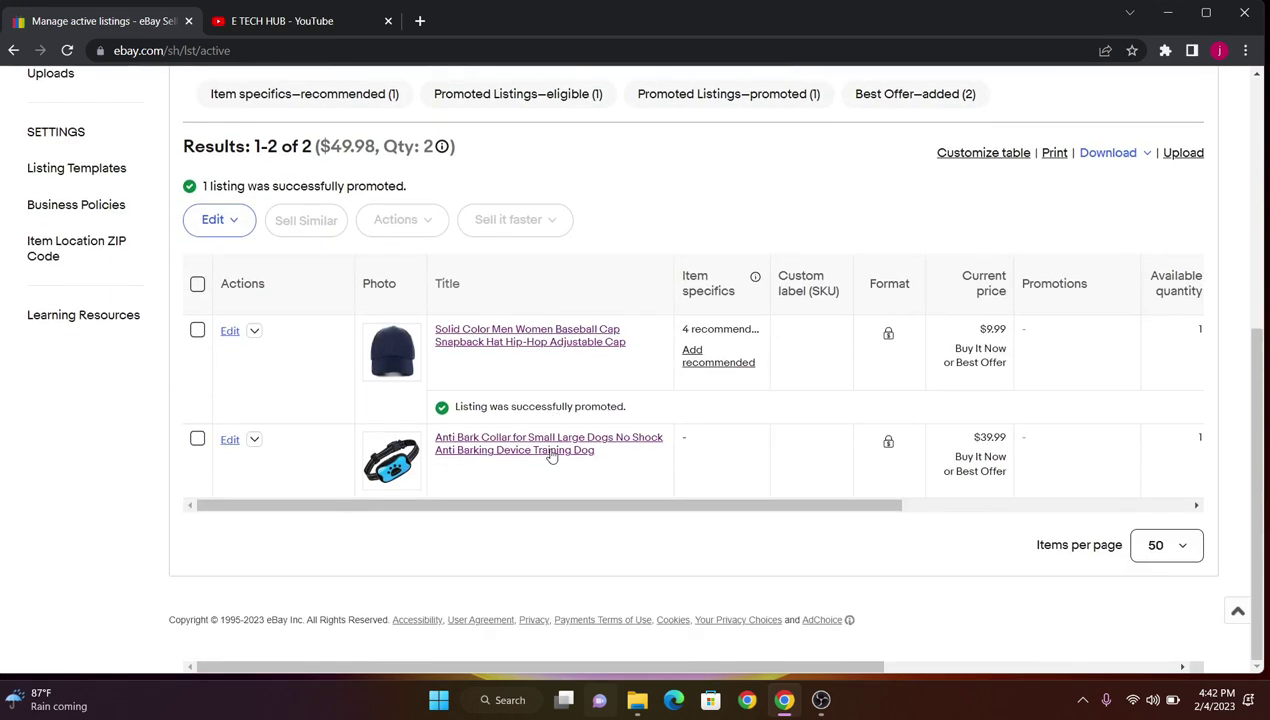
{"action": "scroll", "coordinate": [551, 455], "scroll_direction": "up", "scroll_amount": 3}
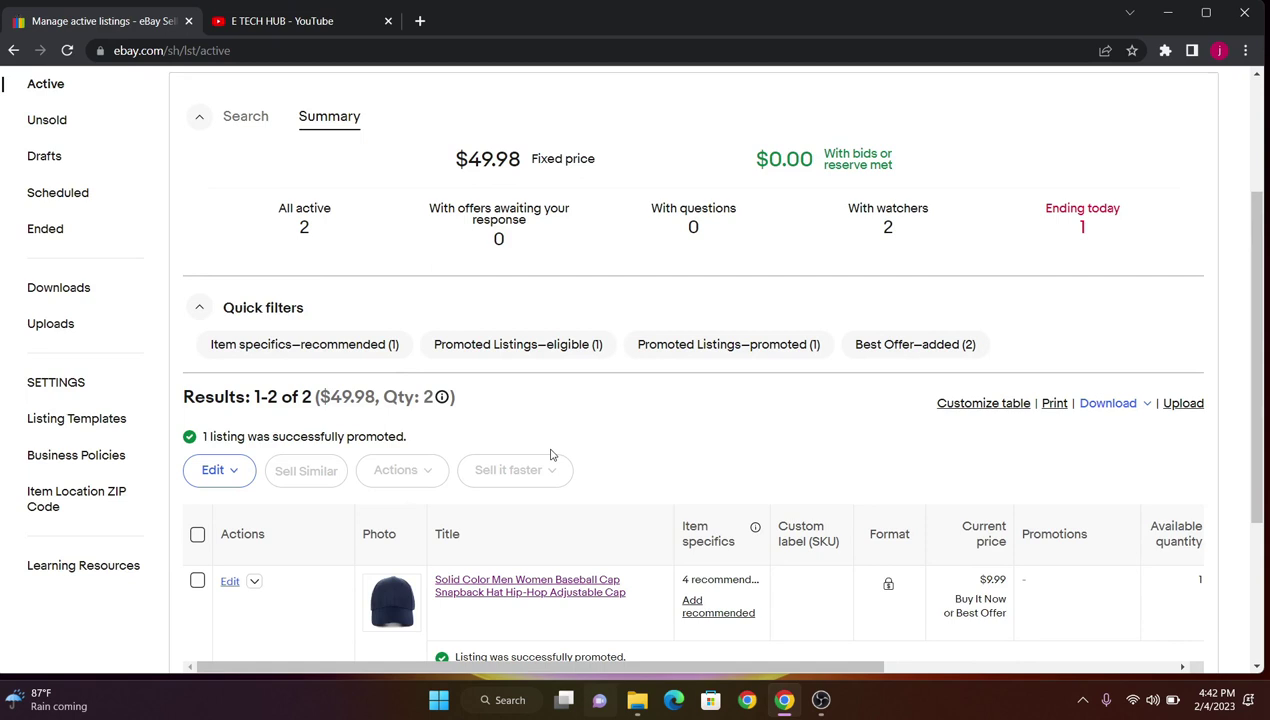
{"action": "scroll", "coordinate": [550, 455], "scroll_direction": "up", "scroll_amount": 2}
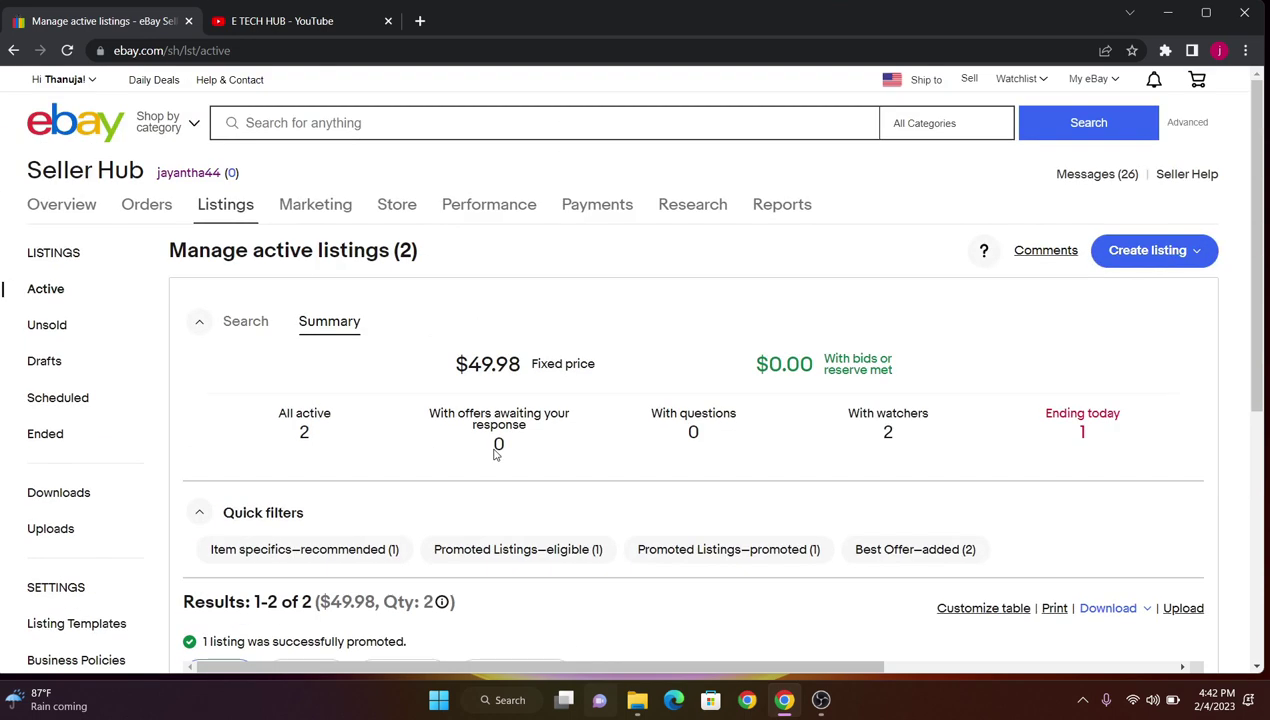
{"action": "left_click", "coordinate": [1160, 258]}
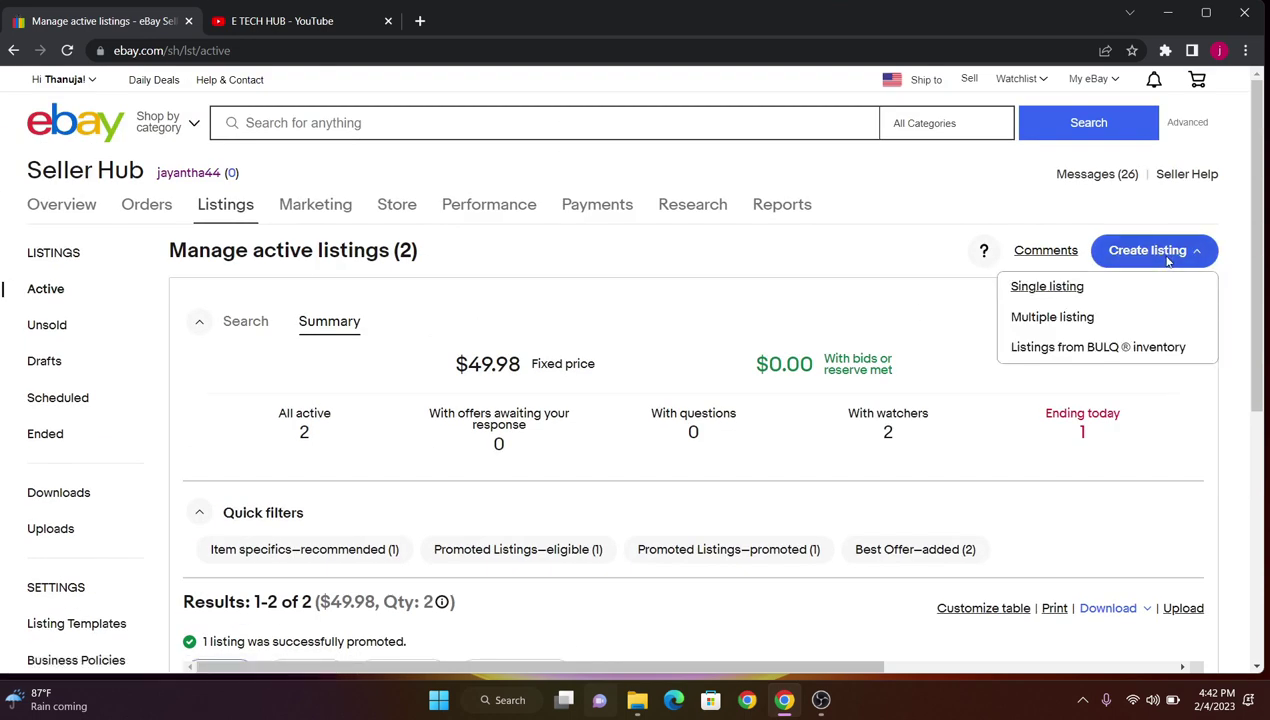
{"action": "left_click", "coordinate": [1110, 292]}
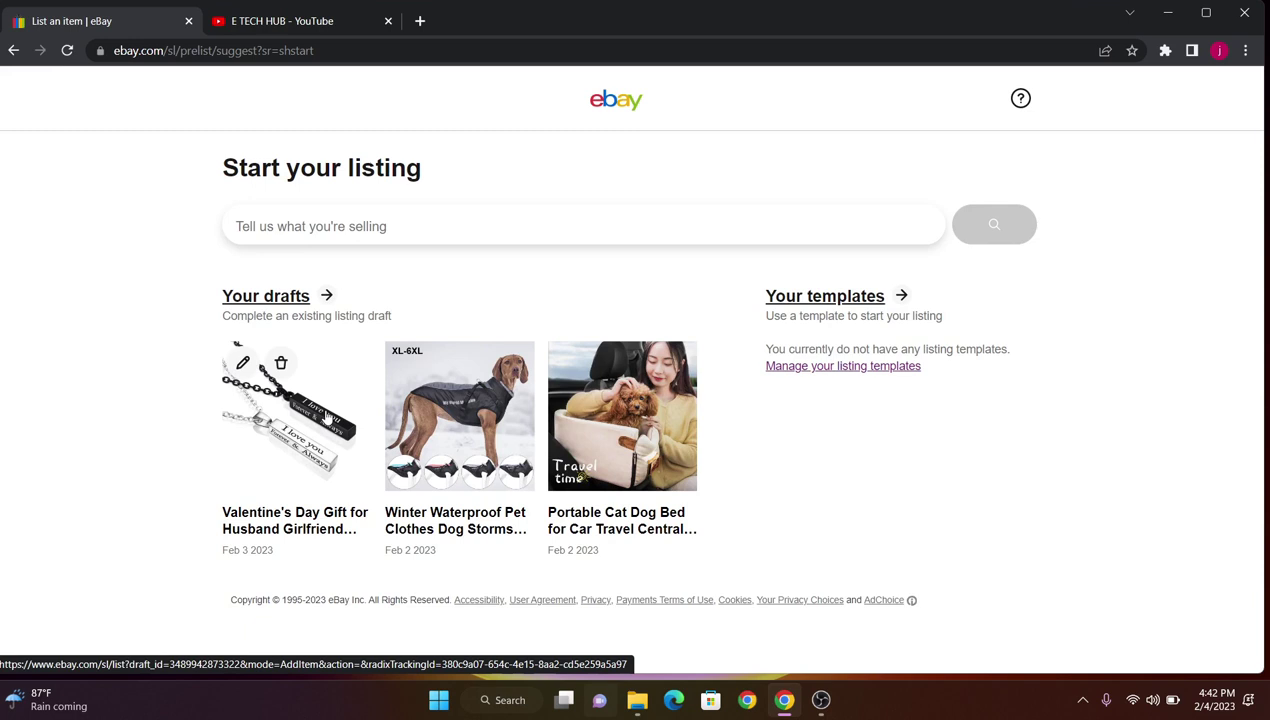
{"action": "left_click", "coordinate": [326, 417]}
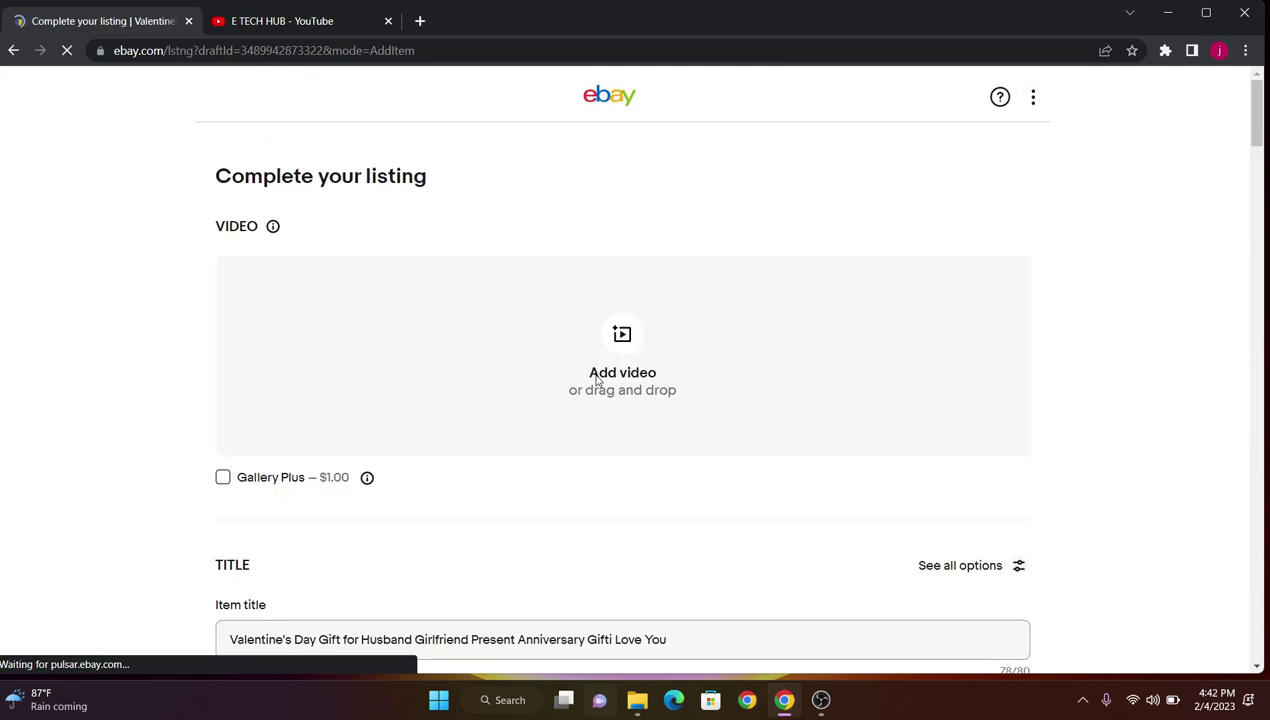
Step: Try promoting the draft listing to examine its ad rate and campaign options, and switch the promotion back off
{"action": "scroll", "coordinate": [596, 380], "scroll_direction": "down", "scroll_amount": 3}
{"action": "scroll", "coordinate": [596, 380], "scroll_direction": "down", "scroll_amount": 15}
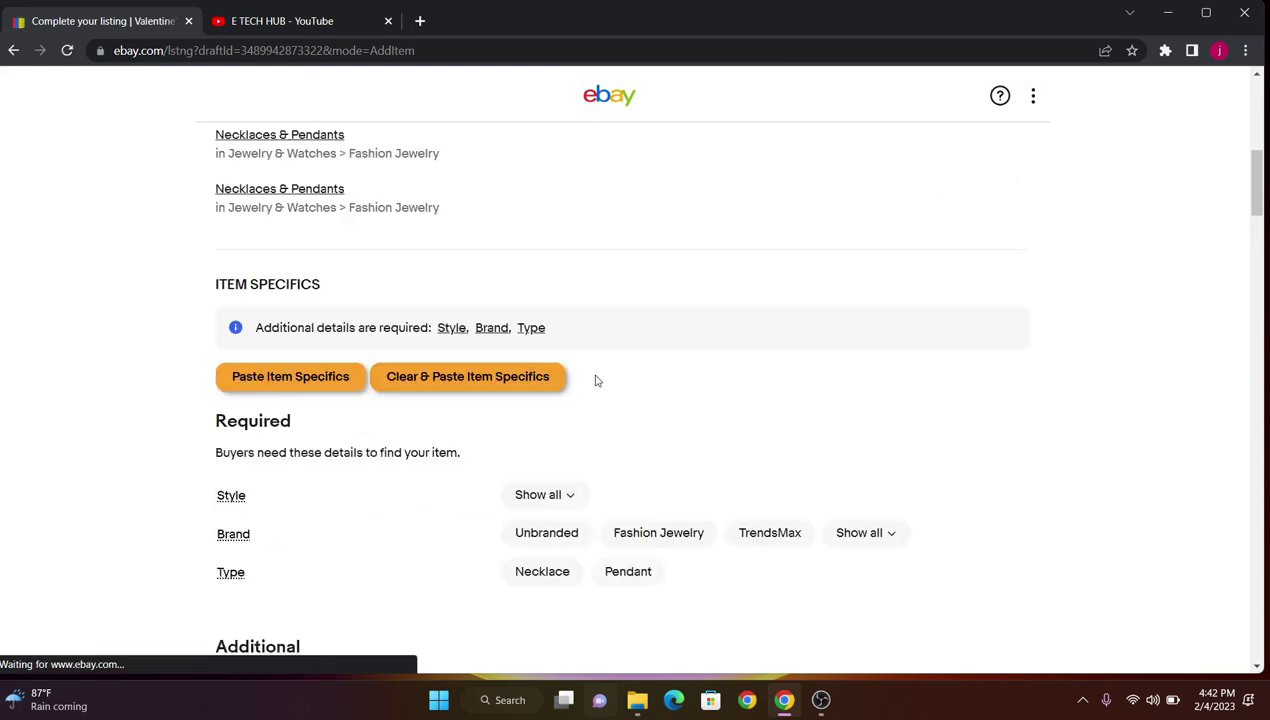
{"action": "scroll", "coordinate": [594, 380], "scroll_direction": "down", "scroll_amount": 20}
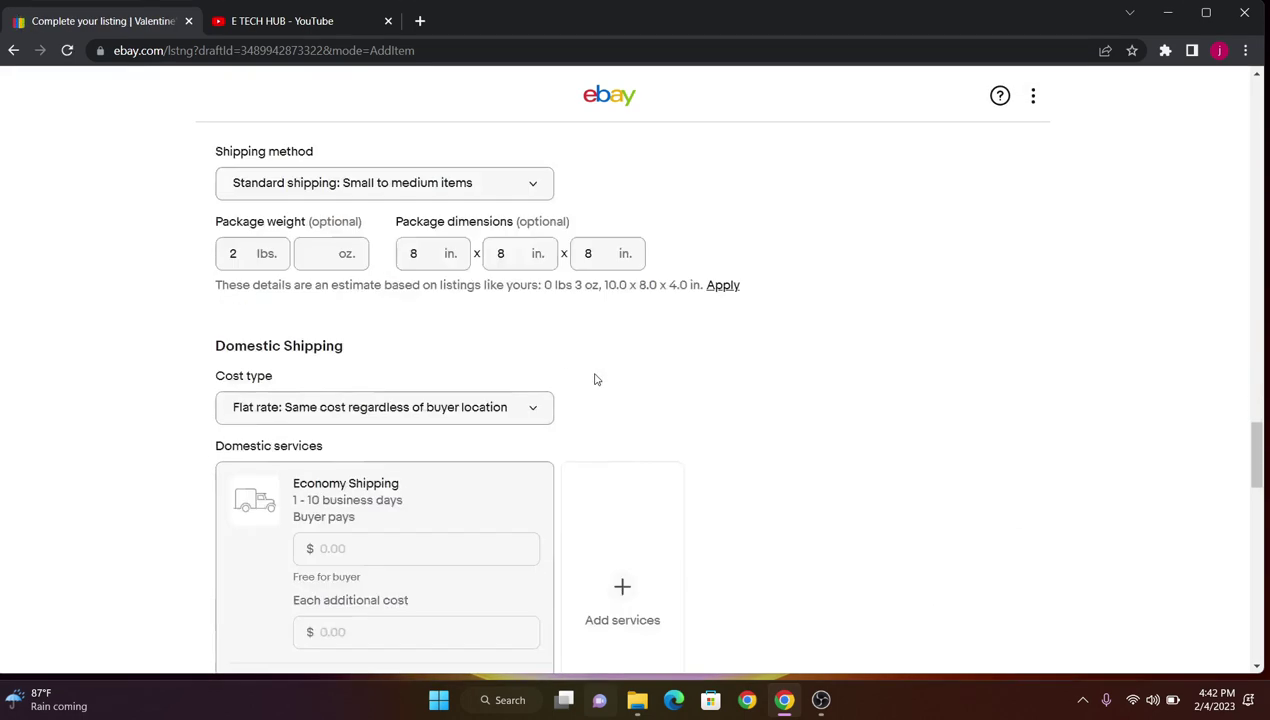
{"action": "scroll", "coordinate": [594, 378], "scroll_direction": "up", "scroll_amount": 3}
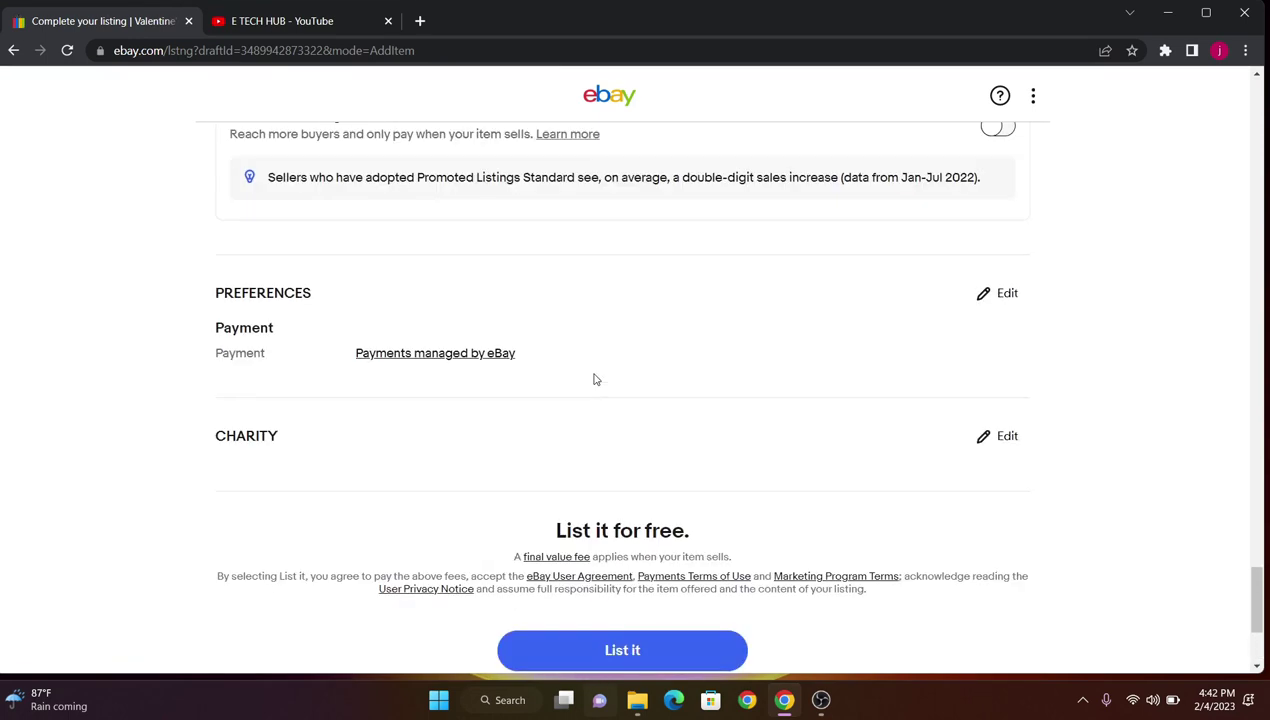
{"action": "scroll", "coordinate": [470, 420], "scroll_direction": "down", "scroll_amount": 3}
{"action": "scroll", "coordinate": [477, 425], "scroll_direction": "up", "scroll_amount": 5}
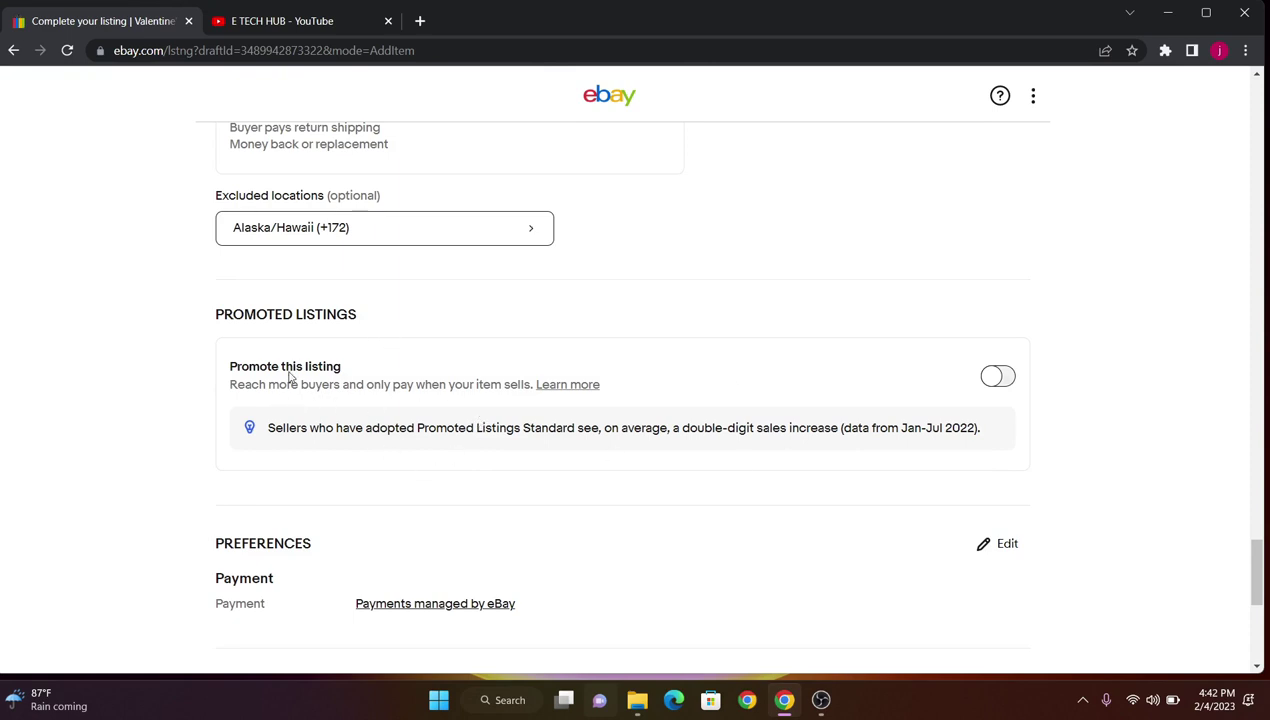
{"action": "left_click", "coordinate": [993, 377]}
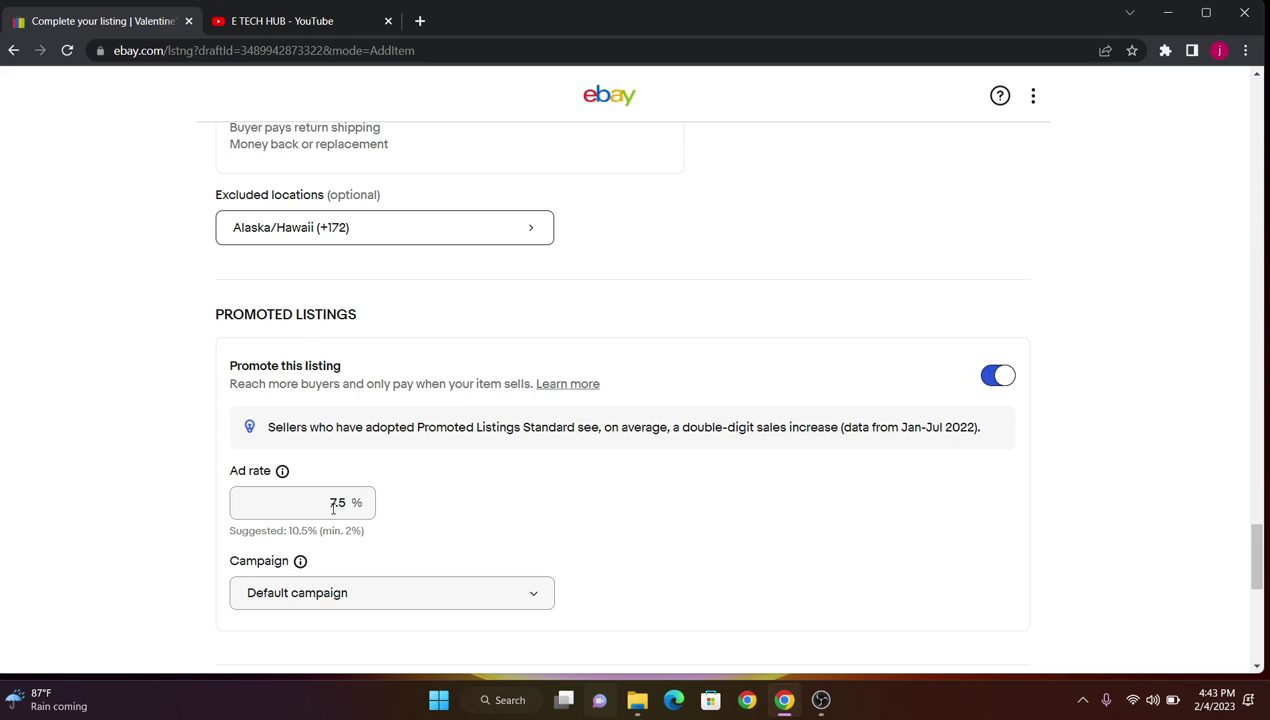
{"action": "left_click", "coordinate": [998, 374]}
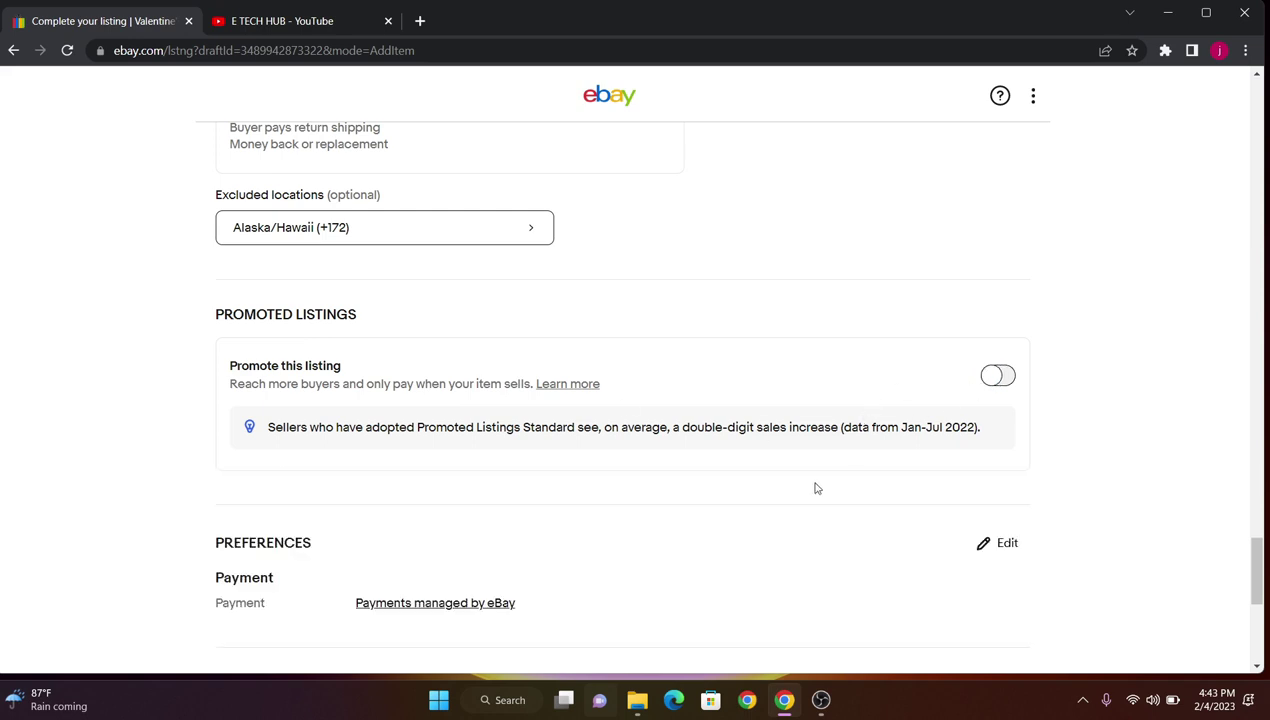
{"action": "scroll", "coordinate": [816, 488], "scroll_direction": "up", "scroll_amount": 5}
{"action": "scroll", "coordinate": [816, 488], "scroll_direction": "up", "scroll_amount": 20}
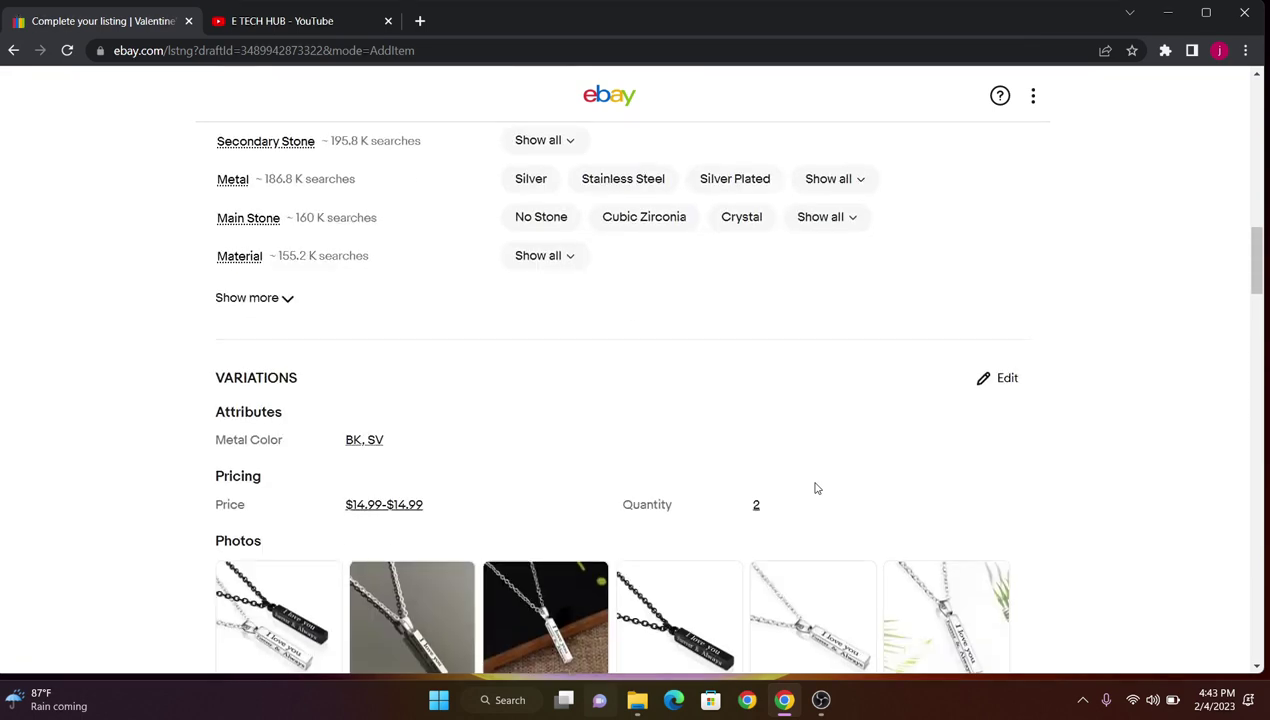
Step: Leave the draft listing and return to the active listings page in Seller Hub
{"action": "scroll", "coordinate": [654, 448], "scroll_direction": "up", "scroll_amount": 4}
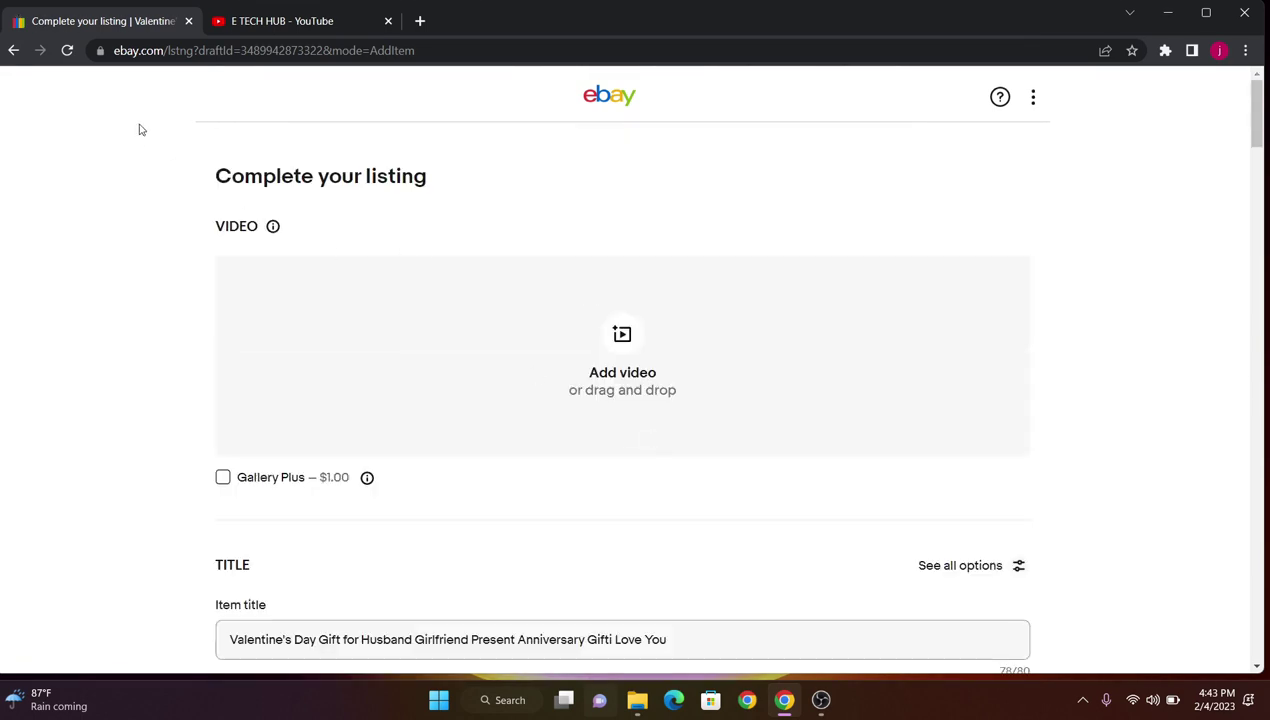
{"action": "left_click", "coordinate": [14, 50]}
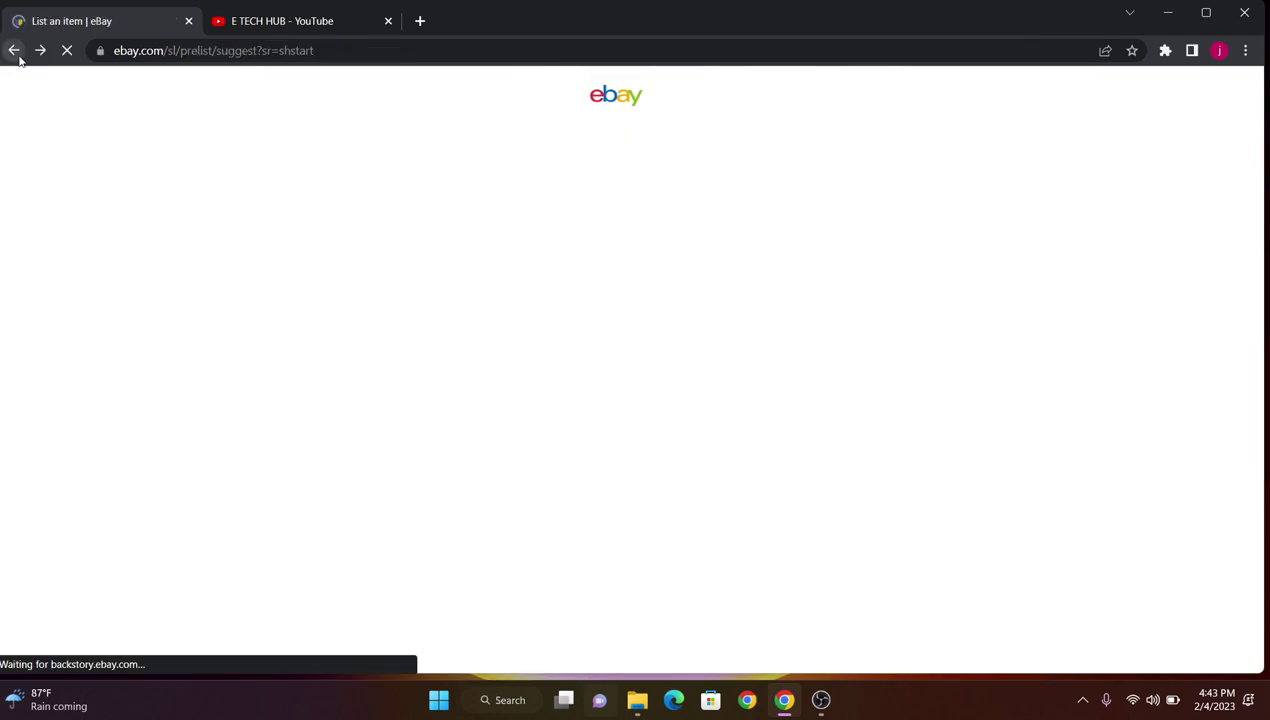
{"action": "left_click", "coordinate": [14, 50]}
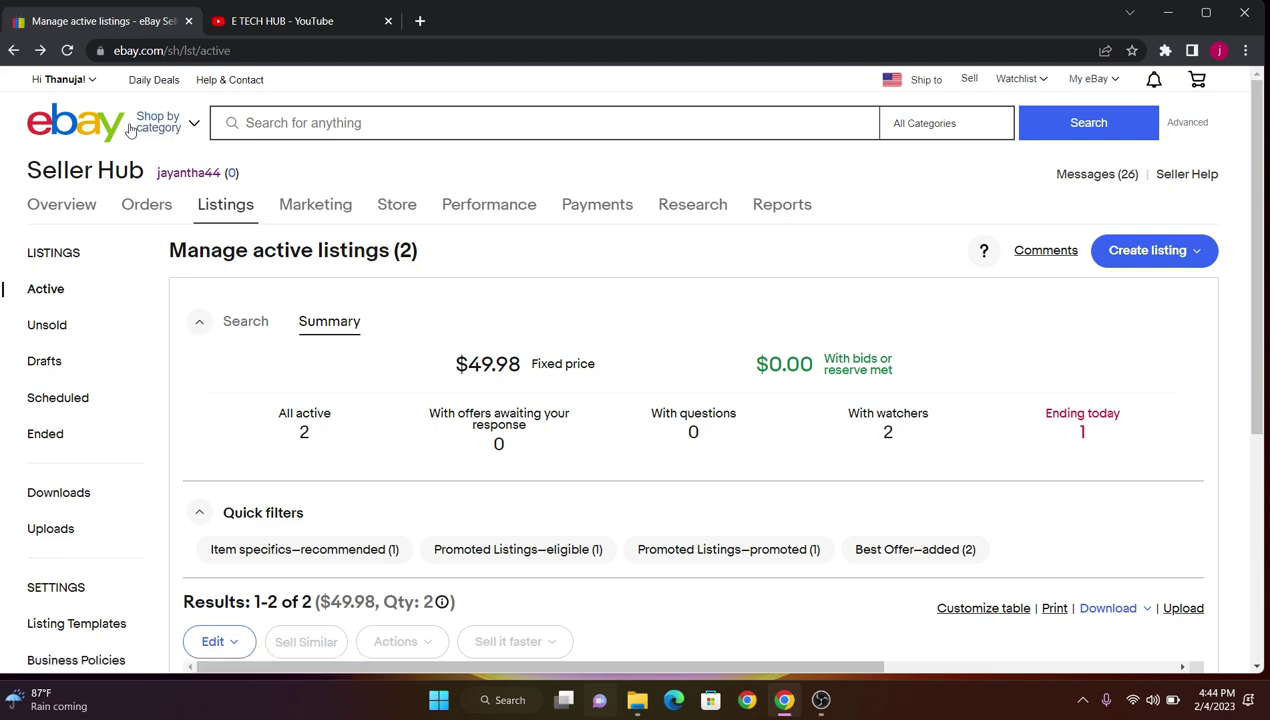
Step: Go to the eBay home page and search all categories for cap
{"action": "left_click", "coordinate": [90, 133]}
{"action": "left_click", "coordinate": [326, 122]}
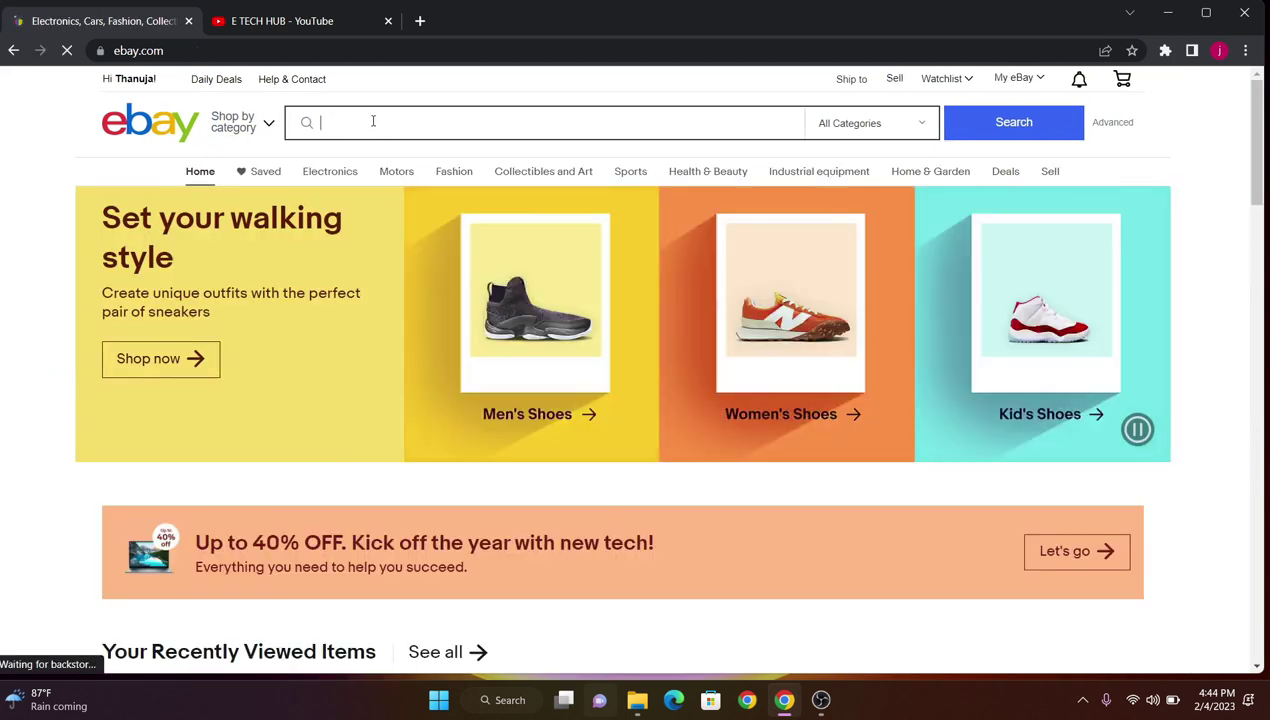
{"action": "type", "text": "cap"}
{"action": "key", "text": "Return"}
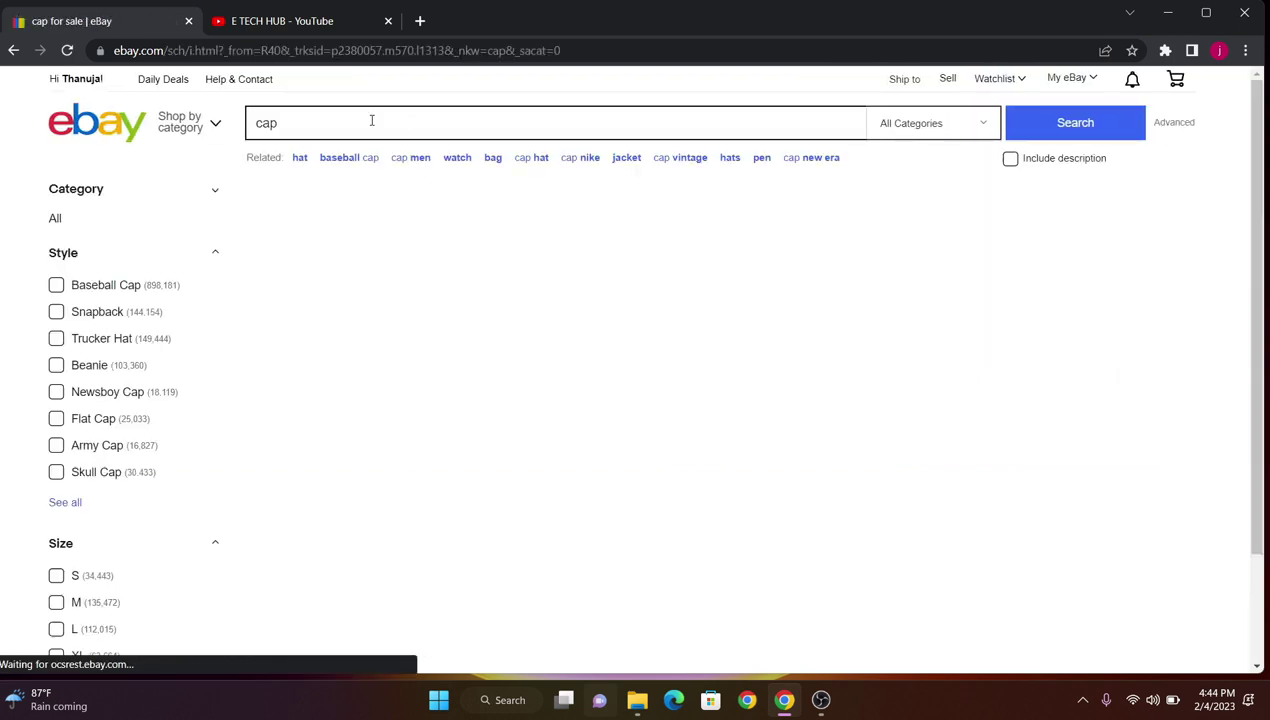
Step: Examine the sponsored listings among the cap search results and return to the home page
{"action": "scroll", "coordinate": [600, 210], "scroll_direction": "down", "scroll_amount": 3}
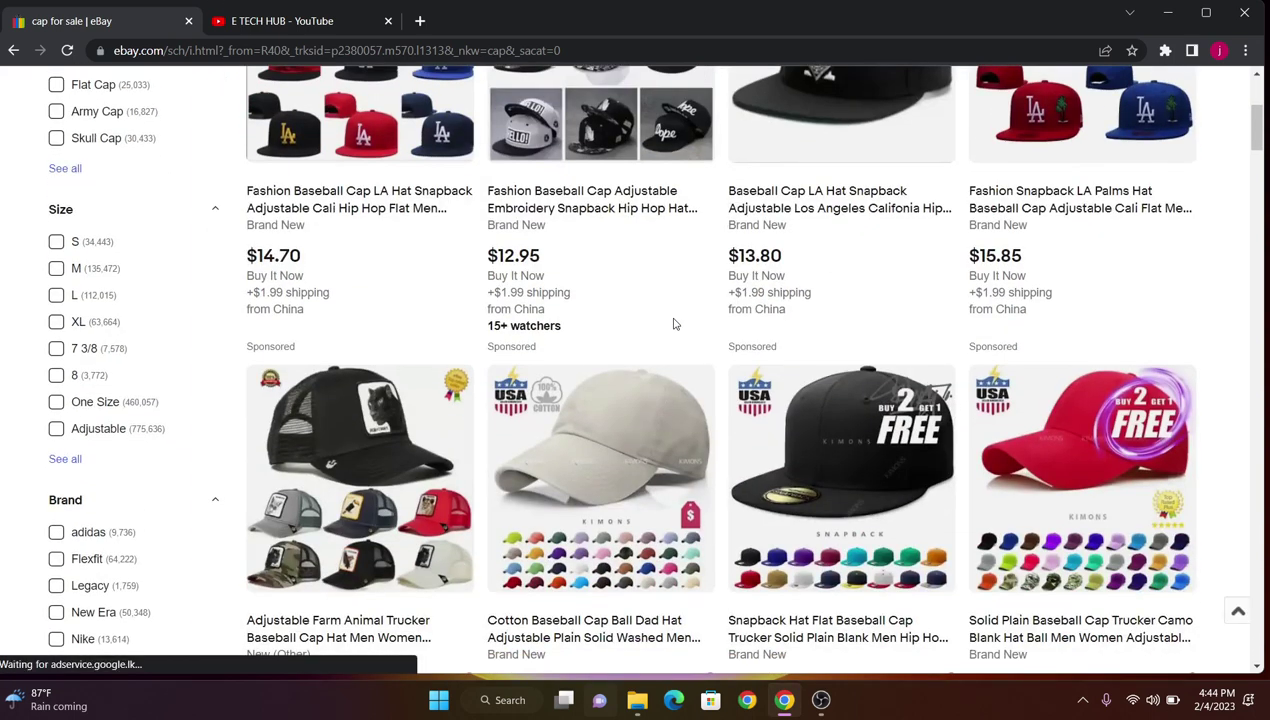
{"action": "scroll", "coordinate": [675, 323], "scroll_direction": "up", "scroll_amount": 2}
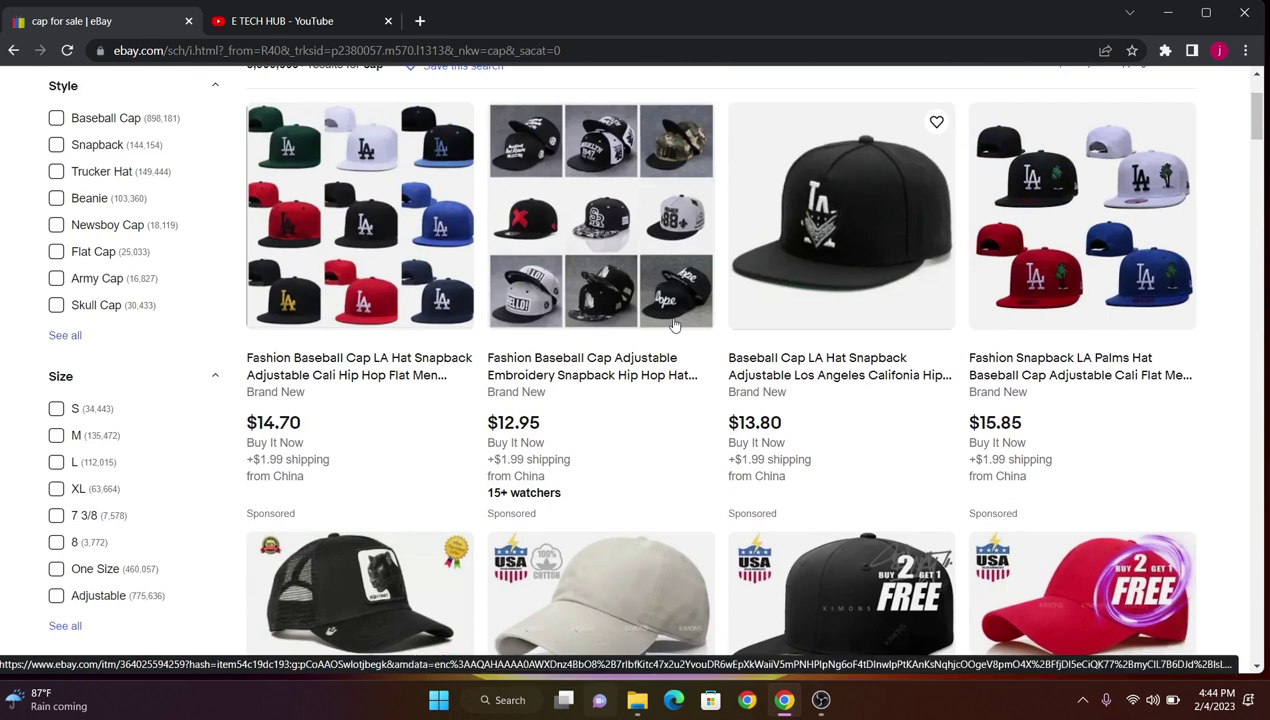
{"action": "scroll", "coordinate": [675, 323], "scroll_direction": "down", "scroll_amount": 3}
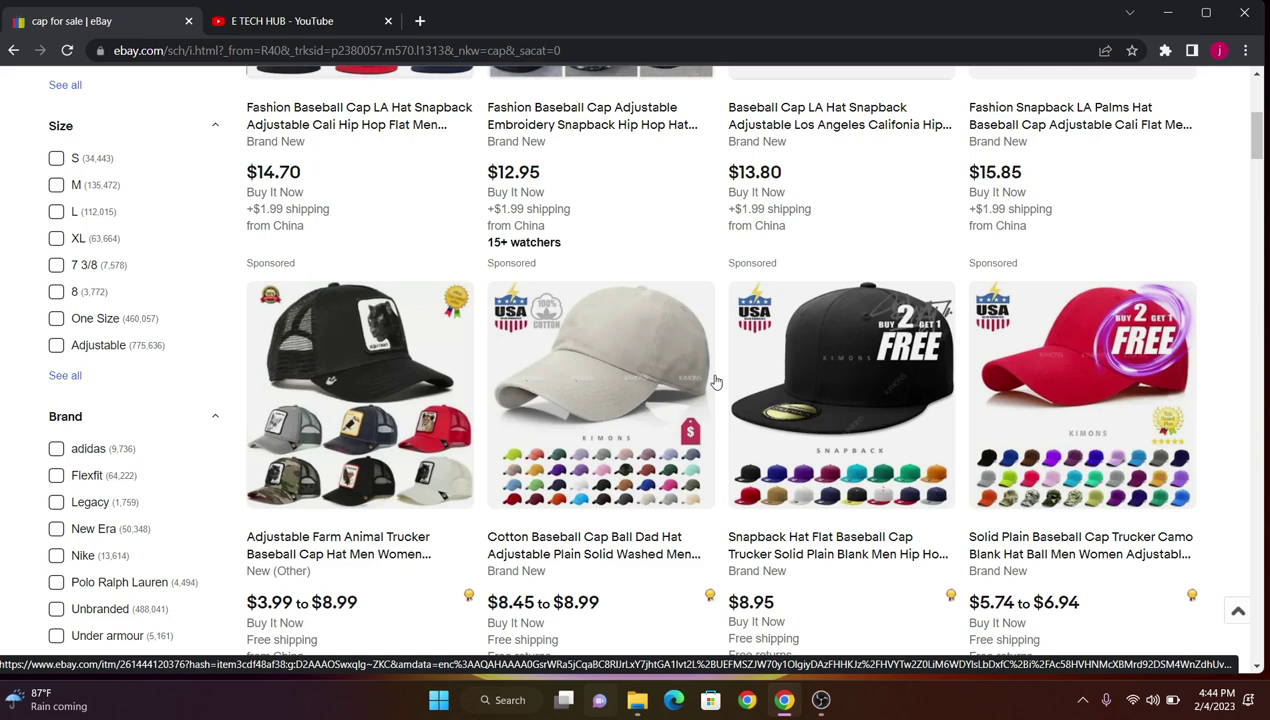
{"action": "scroll", "coordinate": [716, 381], "scroll_direction": "up", "scroll_amount": 5}
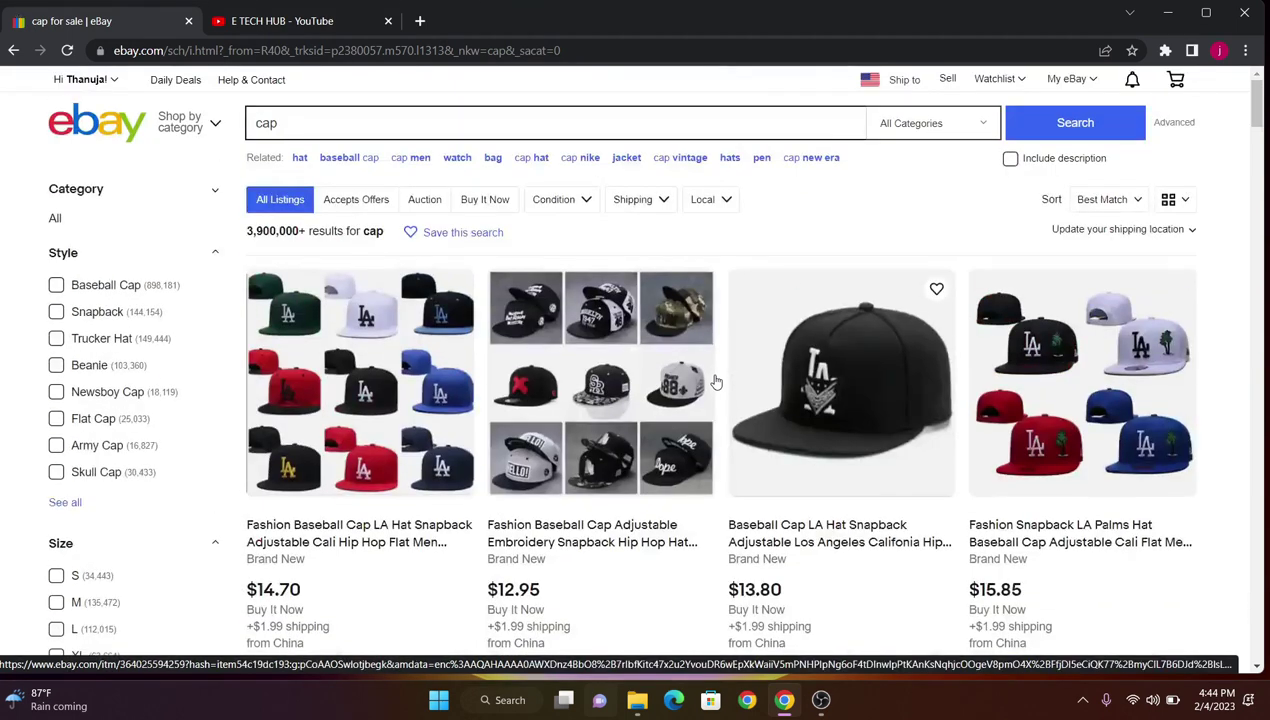
{"action": "left_click", "coordinate": [140, 143]}
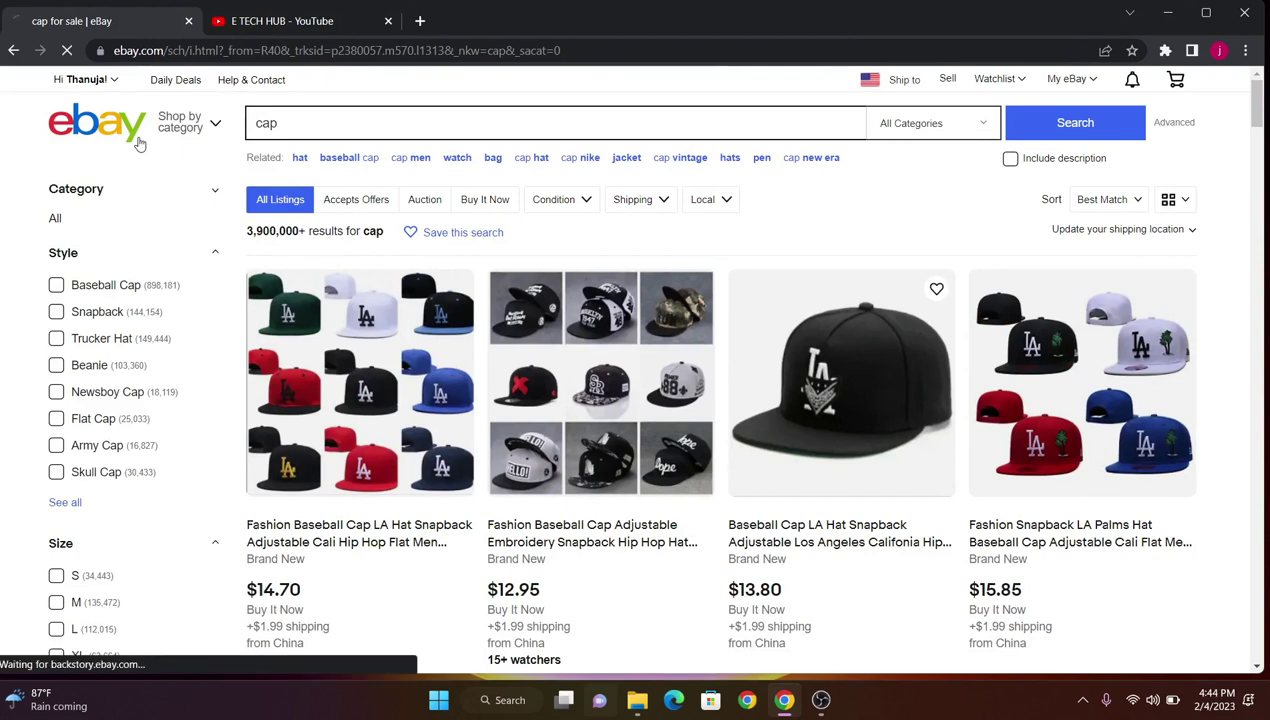